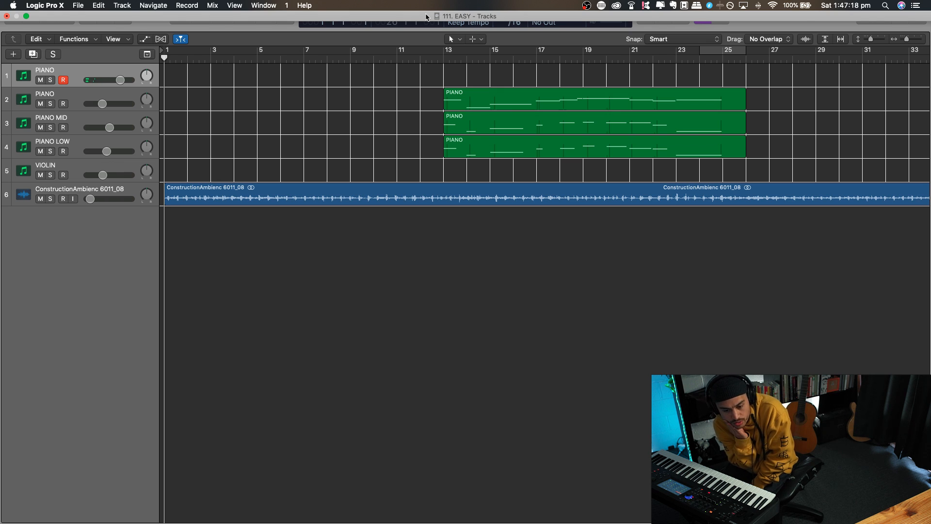
pyautogui.press('x')
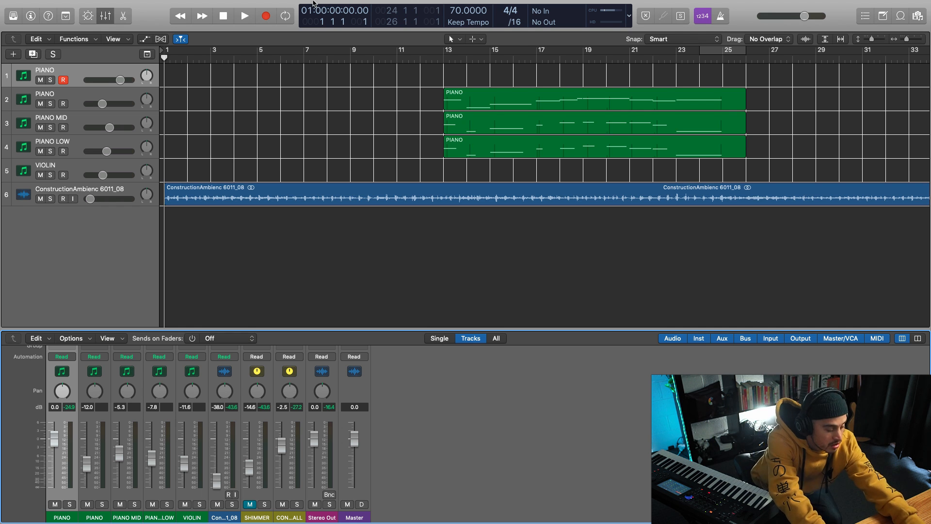
pyautogui.press('r')
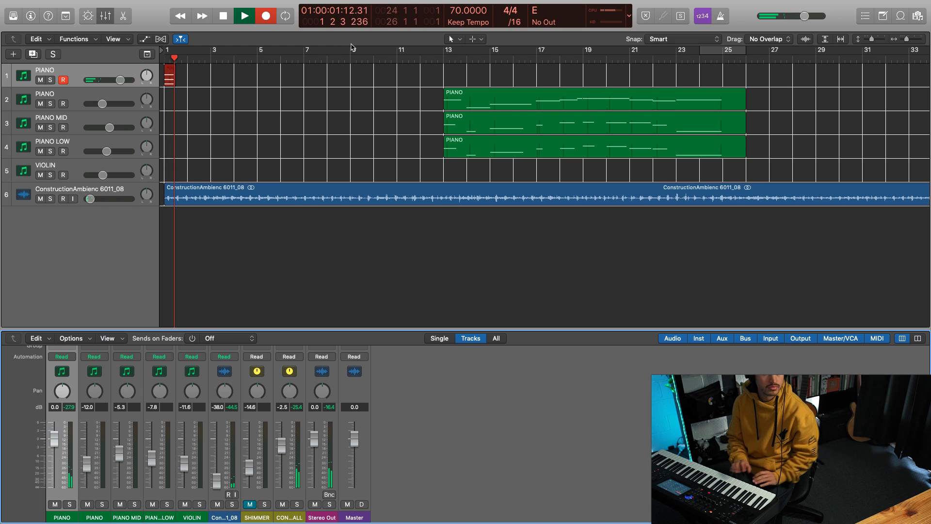
pyautogui.press('space')
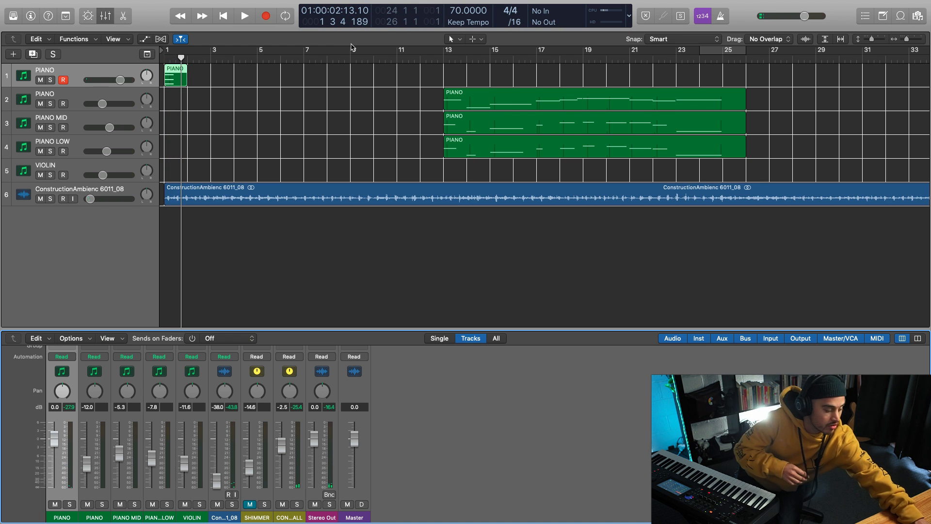
pyautogui.press('super+z')
pyautogui.press('r')
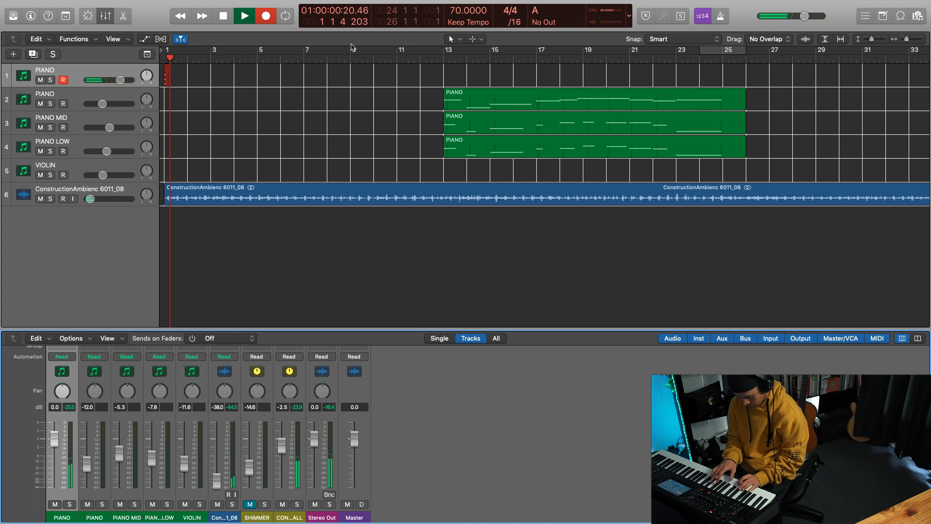
pyautogui.press('space')
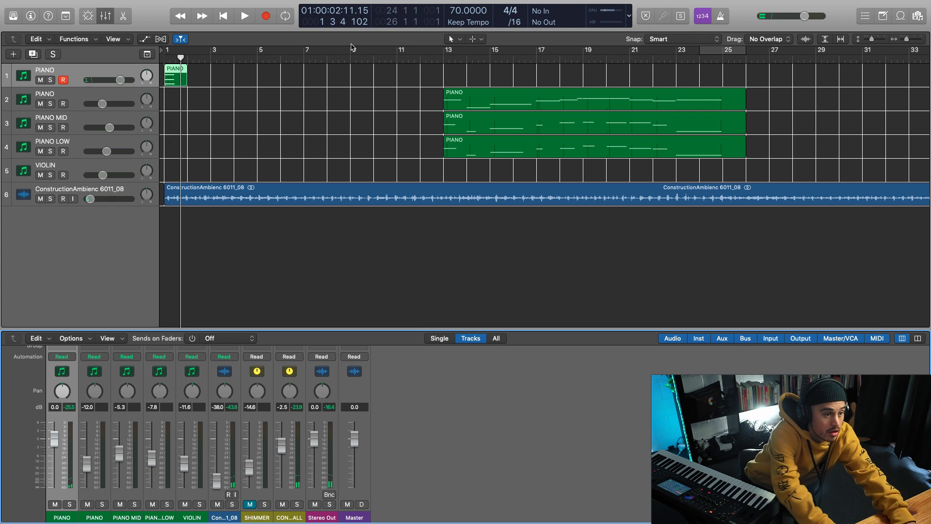
# Step: Turn on the metronome, discard the unwanted takes and record a piano part on the first PIANO track from bar 1 to about bar 13
pyautogui.click(720, 19)
pyautogui.press('super+z')
pyautogui.press('r')
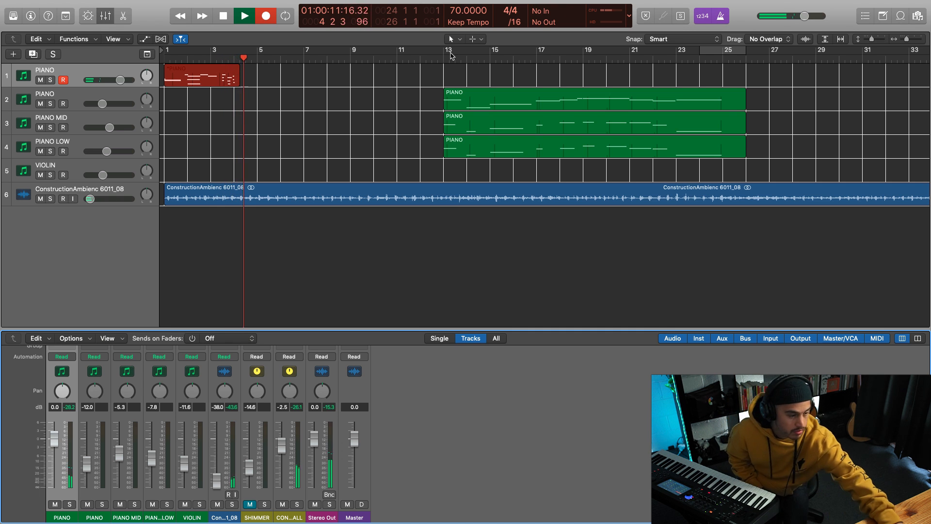
pyautogui.press('space')
pyautogui.press('super+z')
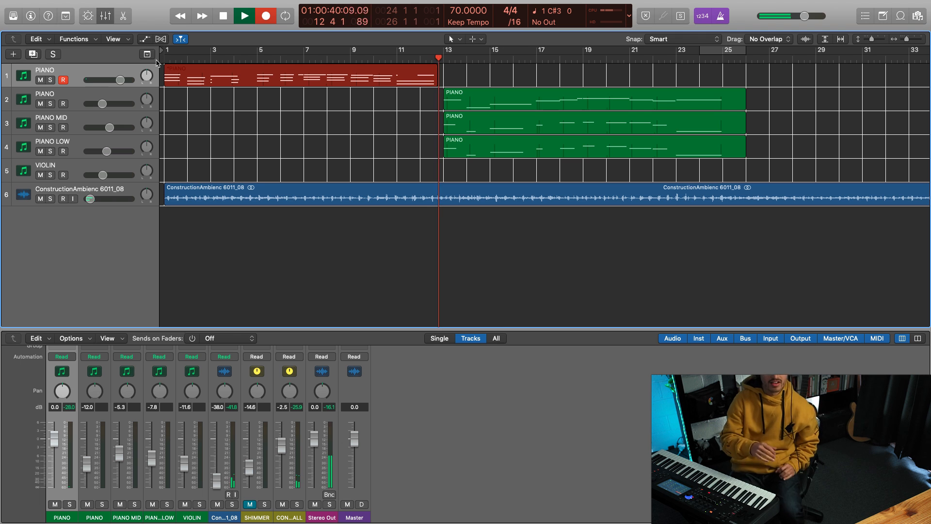
pyautogui.press('space')
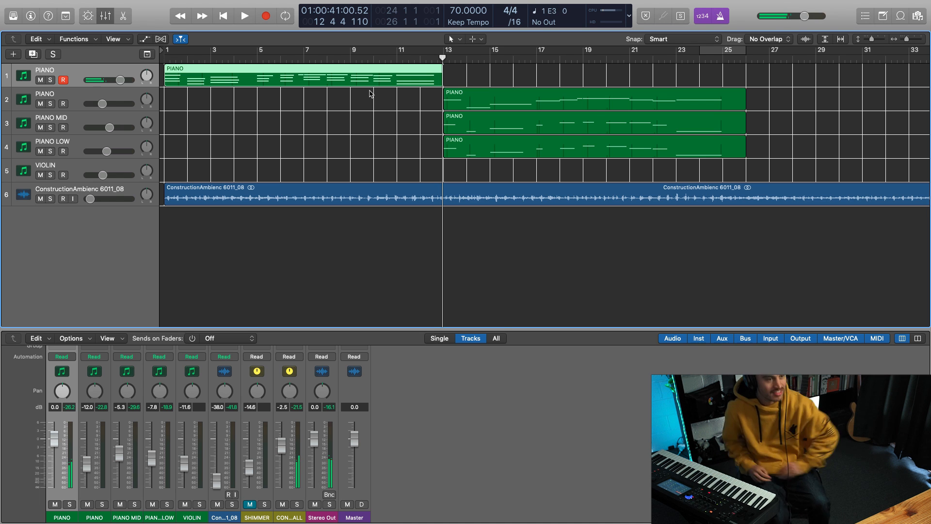
# Step: Open the recorded region on the first PIANO track in the Piano Roll, examine its notes and deselect it
pyautogui.doubleClick(338, 81)
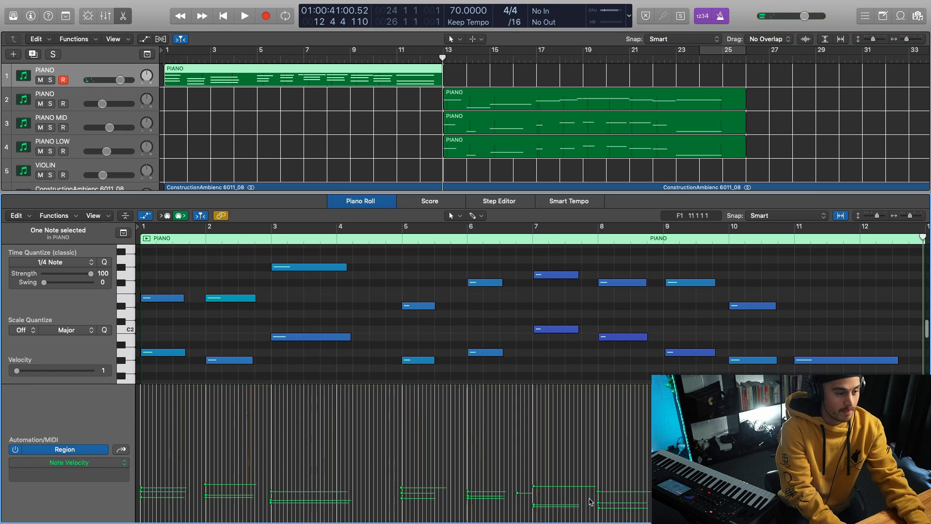
pyautogui.scroll(-4, 638, 376)
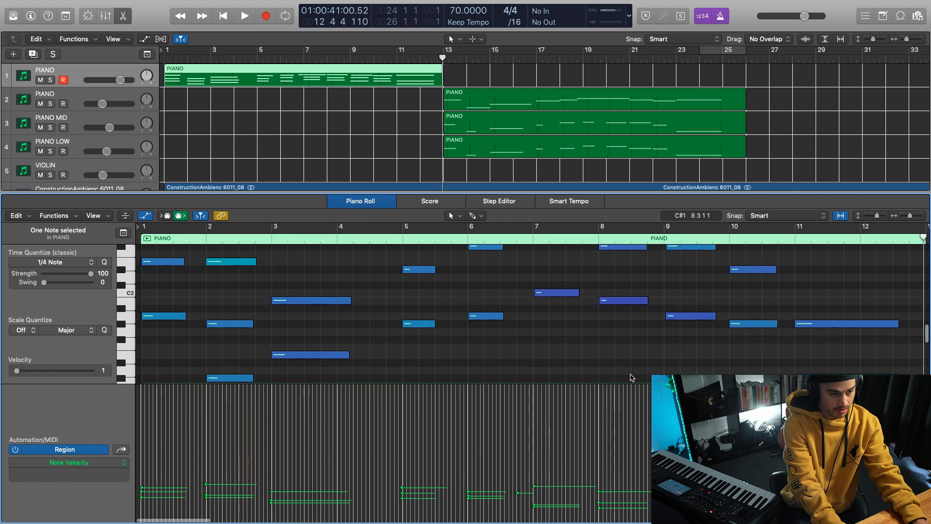
pyautogui.scroll(6, 681, 372)
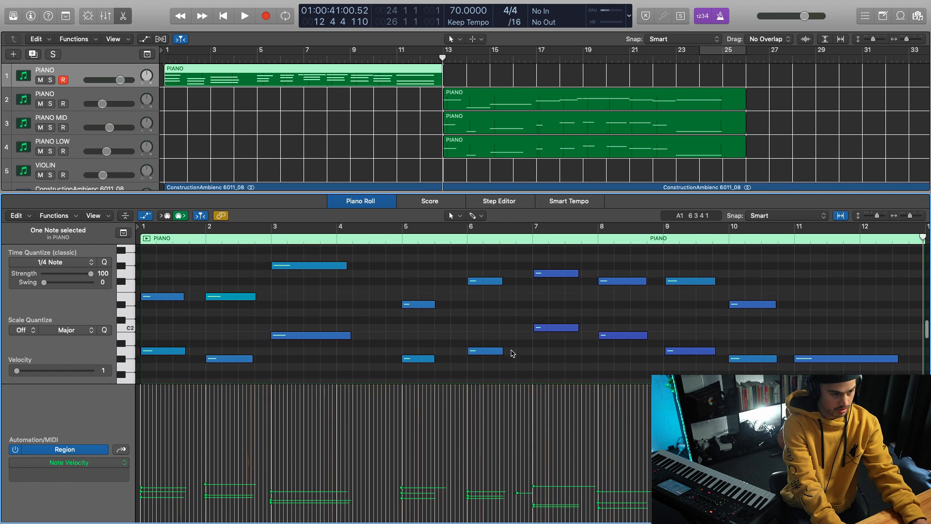
pyautogui.scroll(-4, 515, 354)
pyautogui.click(277, 149)
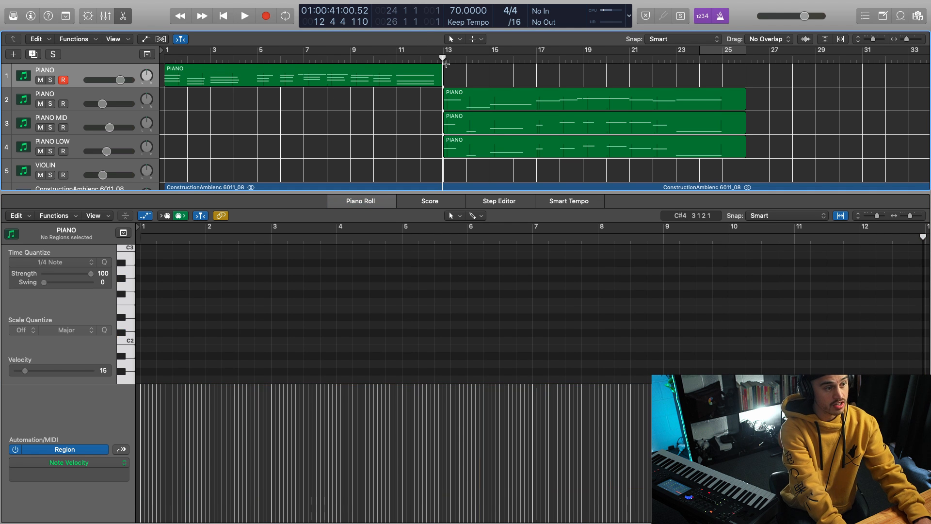
# Step: Place the playhead at bar 13, inspect the notes of the second track's PIANO region and close the editor
pyautogui.moveTo(443, 56); pyautogui.dragTo(443, 57)
pyautogui.scroll(-3, 400, 136)
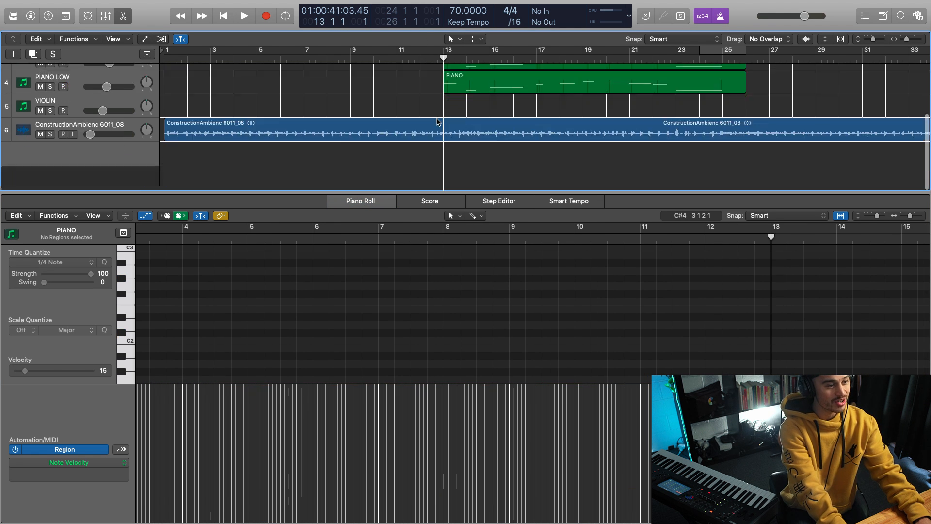
pyautogui.scroll(3, 401, 136)
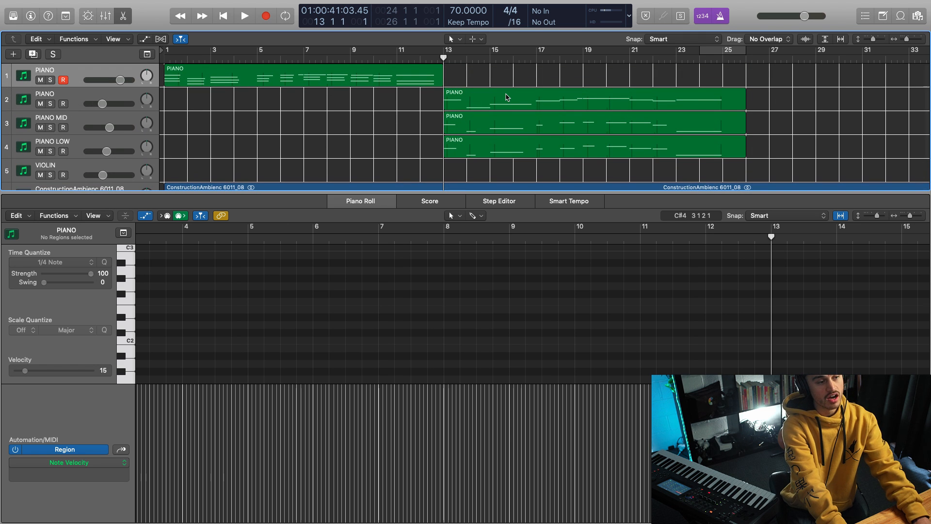
pyautogui.click(485, 101)
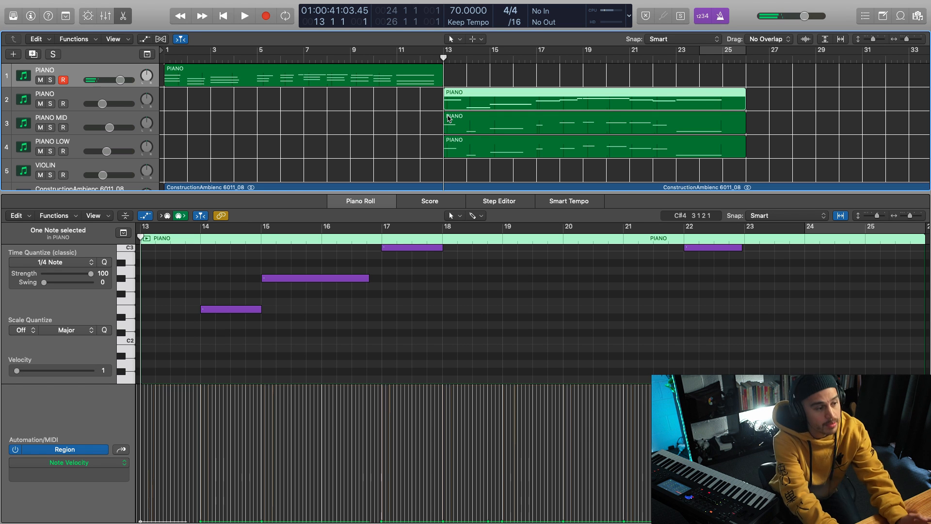
pyautogui.press('e')
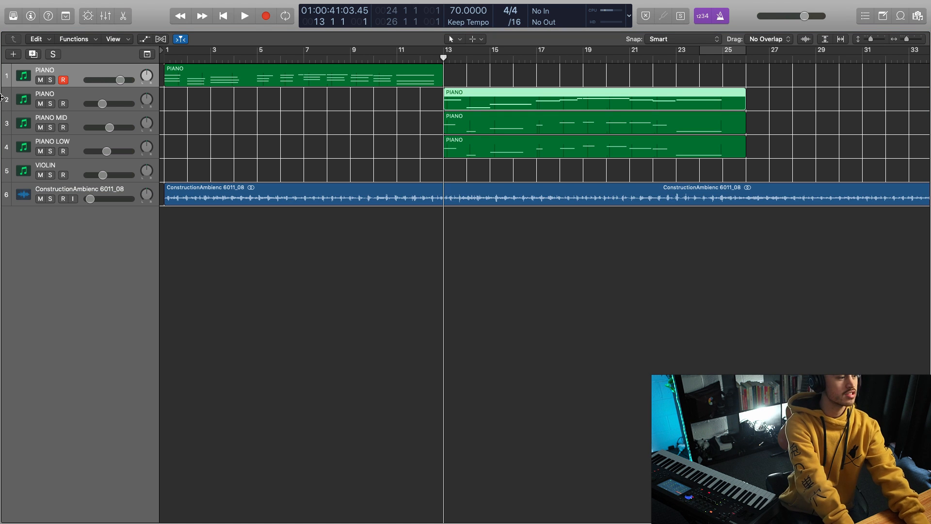
# Step: Select the PIANO LOW, PIANO MID and upper PIANO tracks in turn, ending on the first PIANO track
pyautogui.click(92, 145)
pyautogui.click(85, 122)
pyautogui.click(76, 145)
pyautogui.click(79, 122)
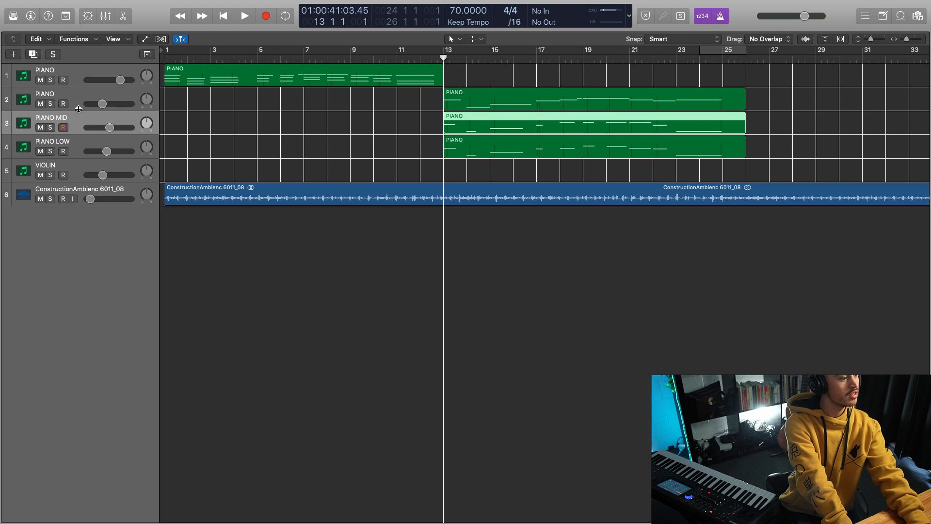
pyautogui.click(81, 101)
pyautogui.click(80, 73)
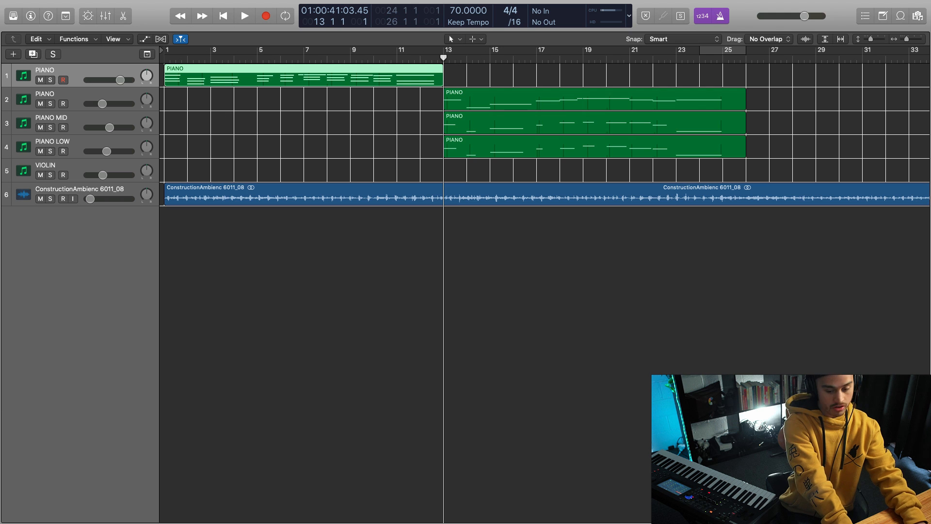
# Step: Show the mixer, solo the PIANO LOW track, look over its effects chain and audition it from bar 13
pyautogui.press('x')
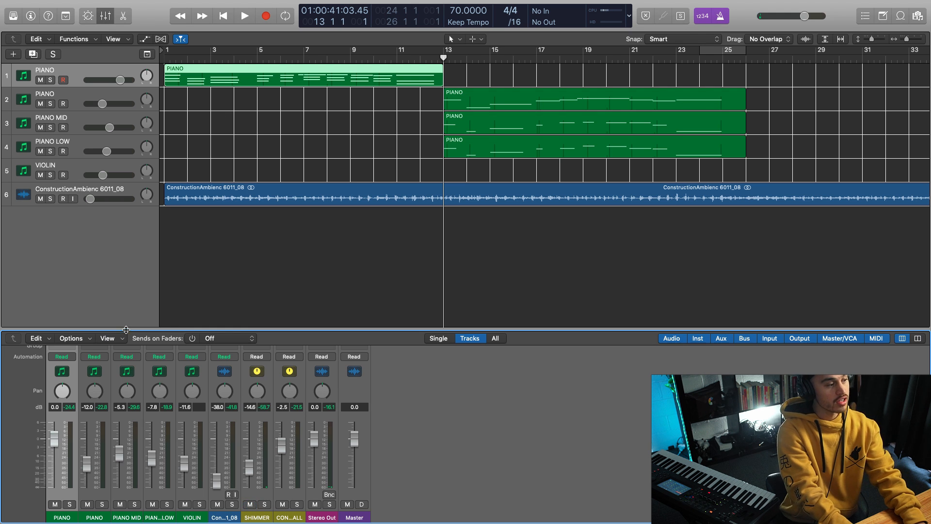
pyautogui.click(50, 151)
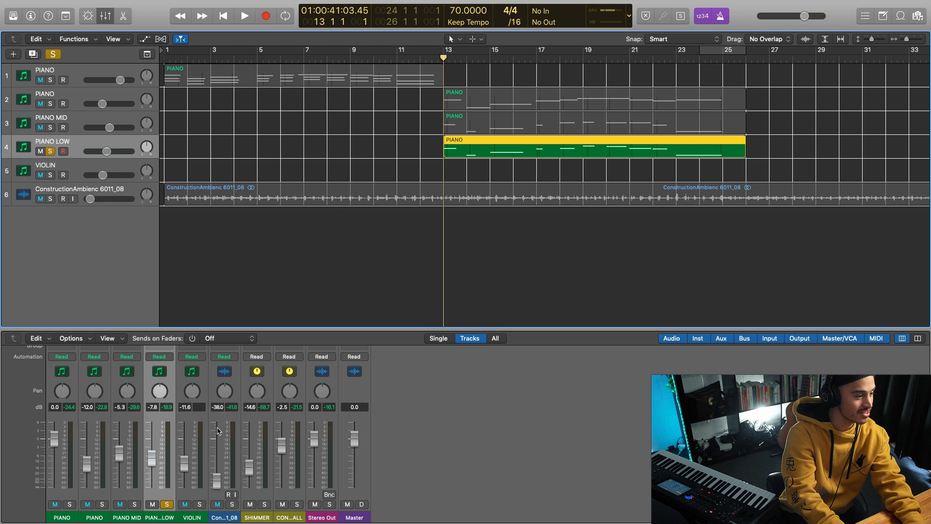
pyautogui.scroll(10, 171, 419)
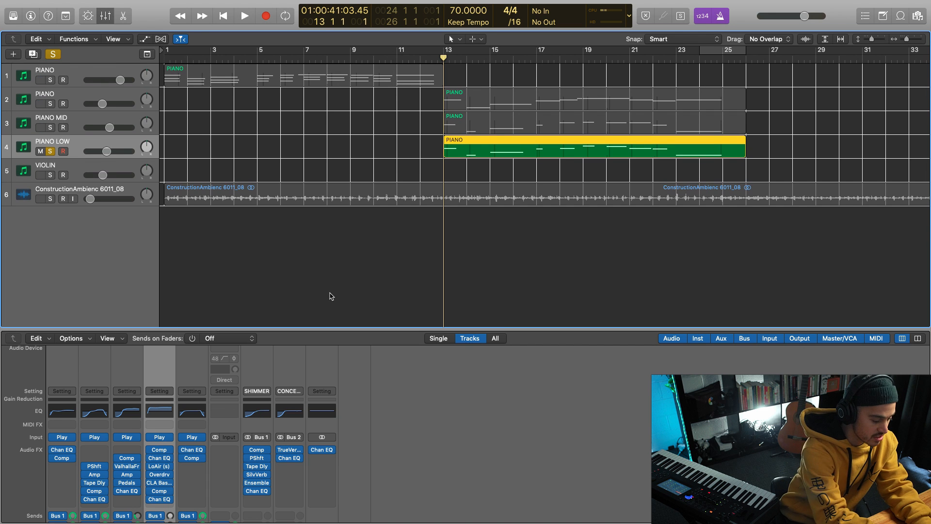
pyautogui.scroll(-8, 283, 439)
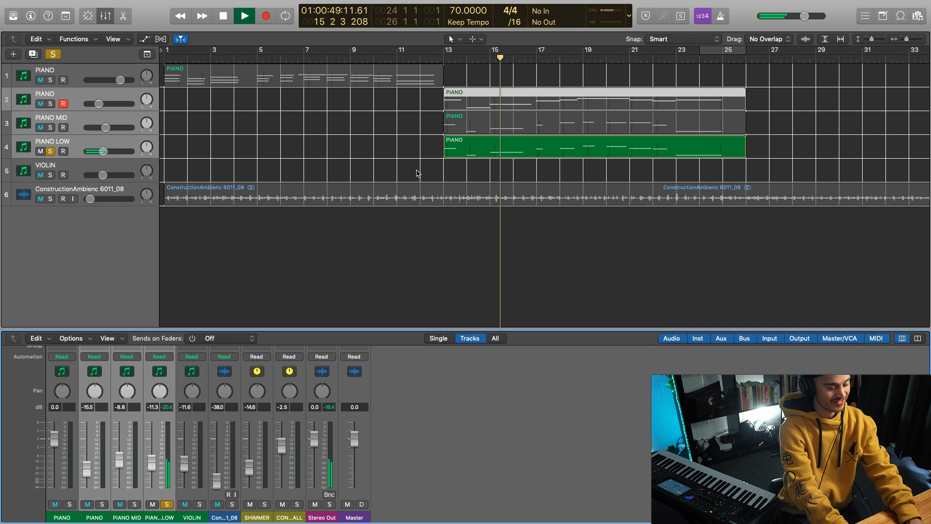
pyautogui.press('space')
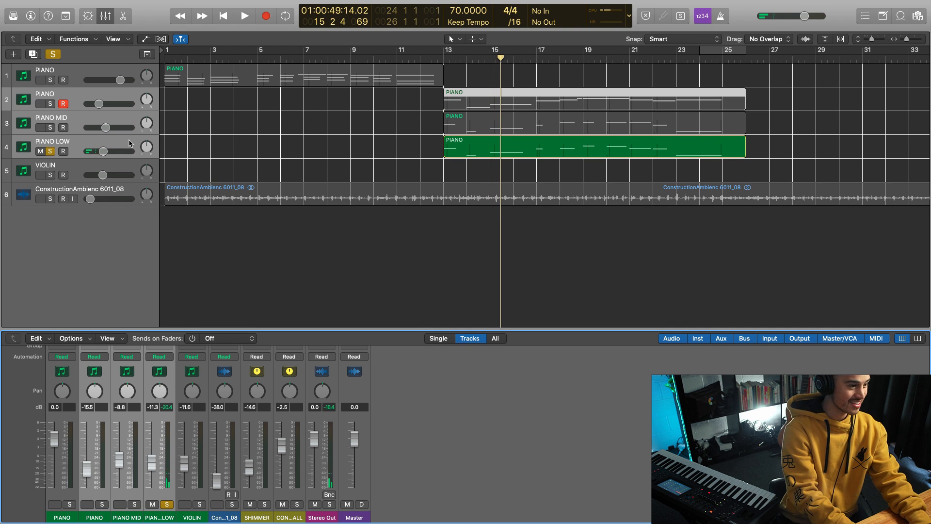
# Step: Inspect the first Compressor on the PIANO LOW channel while playing the soloed track from bar 13, and close its window
pyautogui.scroll(10, 185, 473)
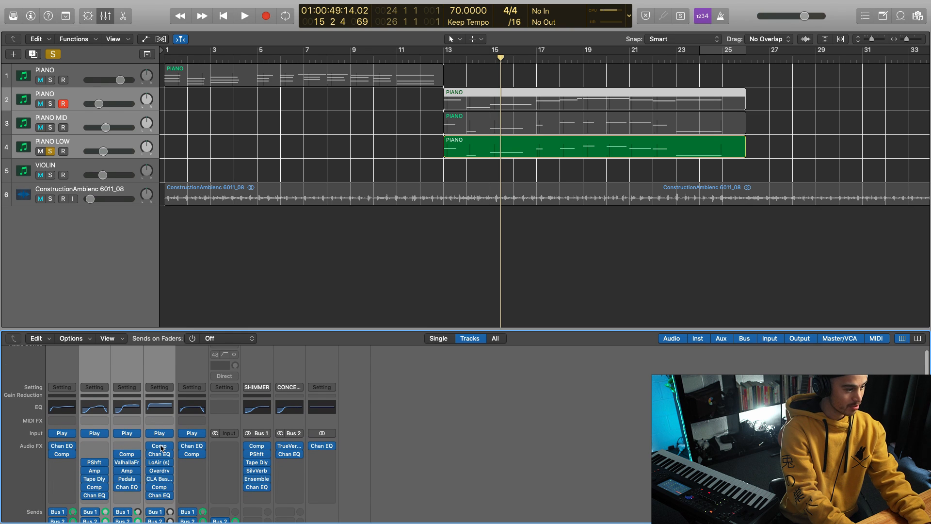
pyautogui.click(160, 446)
pyautogui.moveTo(225, 43); pyautogui.dragTo(583, 208)
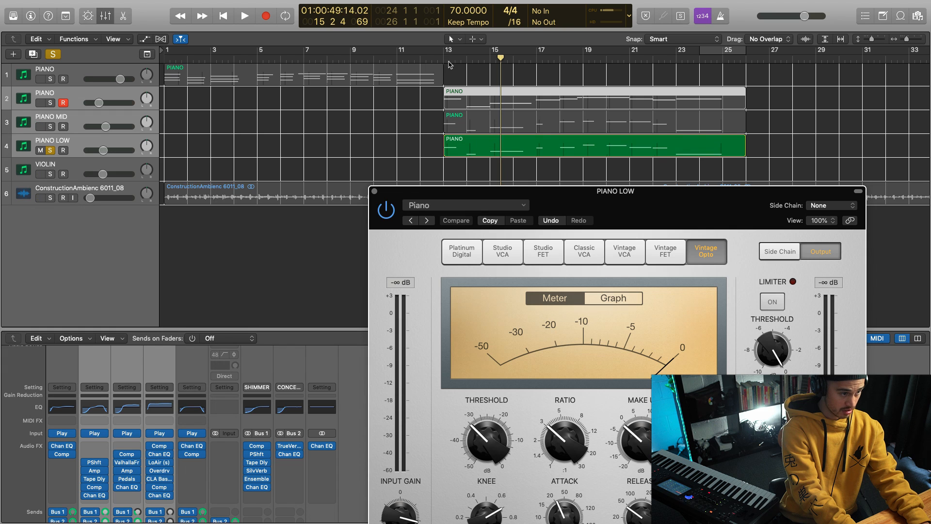
pyautogui.click(448, 58)
pyautogui.press('space')
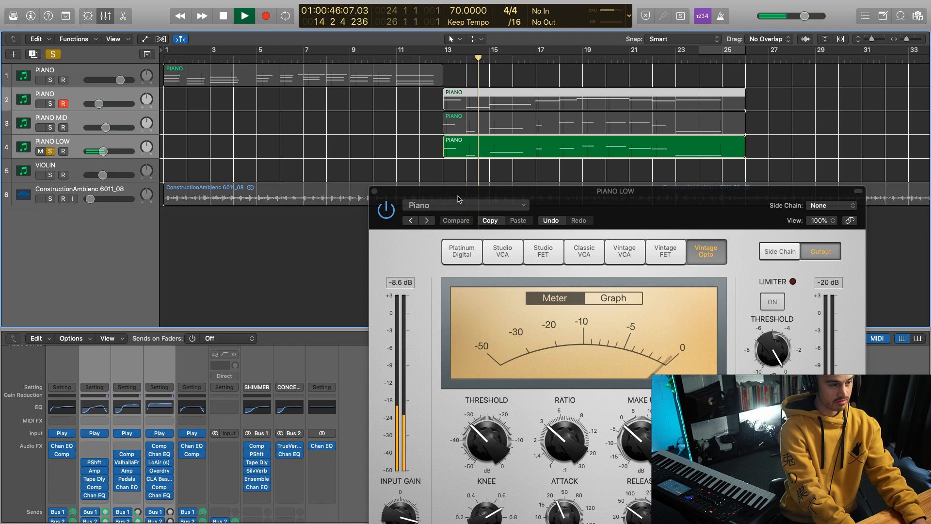
pyautogui.moveTo(509, 193); pyautogui.dragTo(491, 181)
pyautogui.click(356, 180)
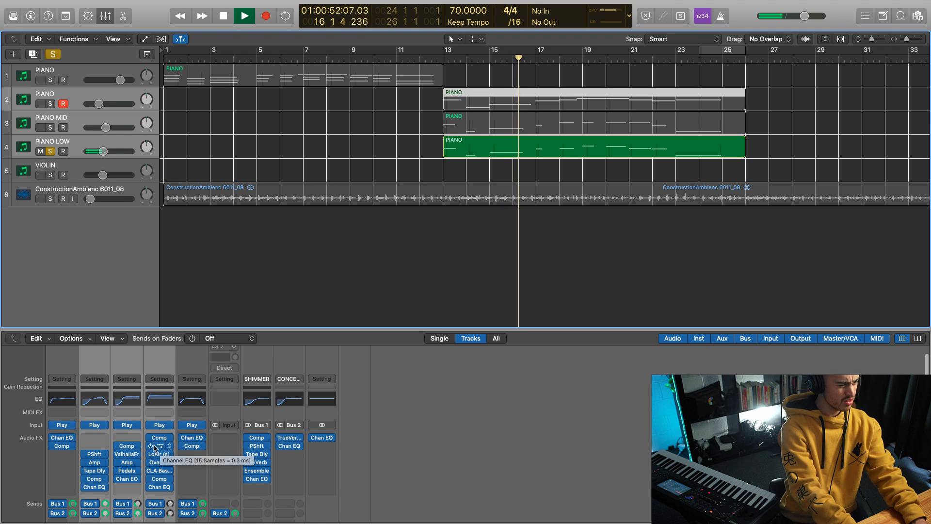
# Step: View the first Channel EQ's curve on the PIANO LOW channel during playback and close its window
pyautogui.click(155, 447)
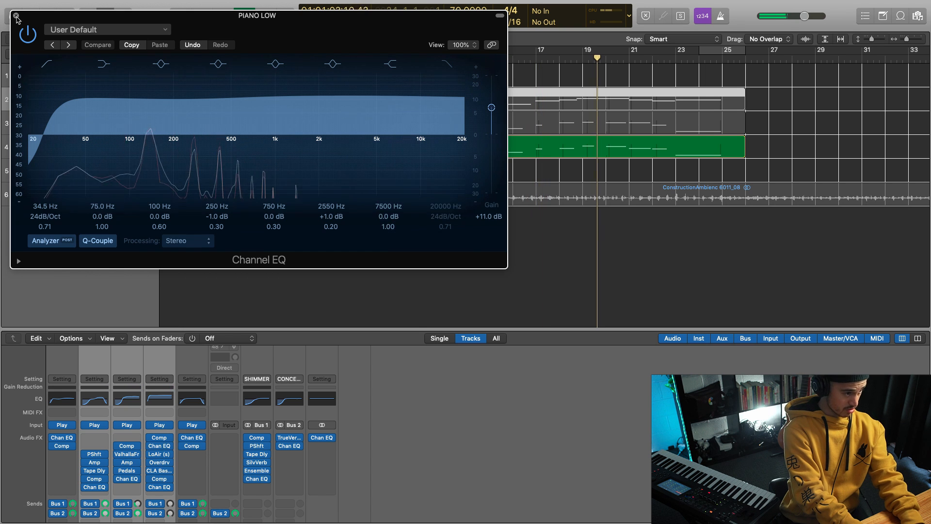
pyautogui.click(16, 16)
pyautogui.scroll(-1, 171, 444)
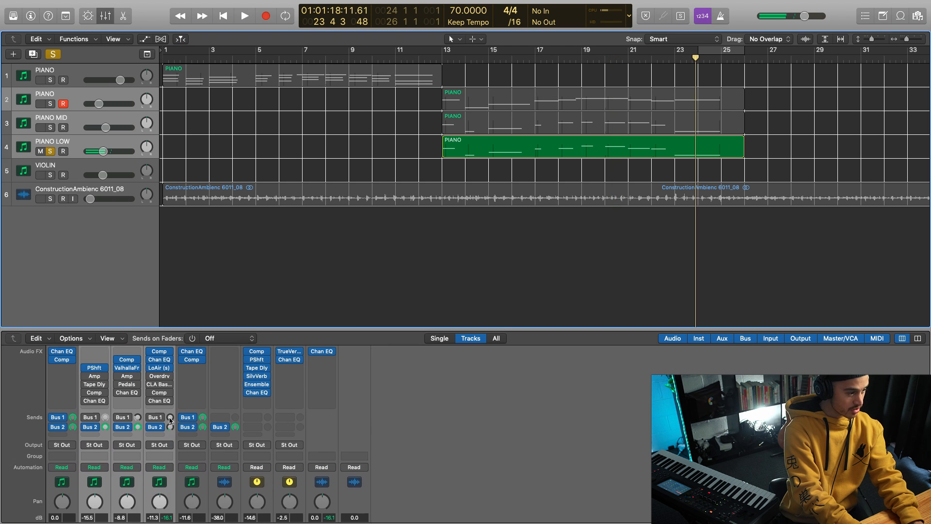
# Step: Toggle the bypass of the LoAir effect on the PIANO LOW channel and open its controls with brief playback
pyautogui.click(149, 388)
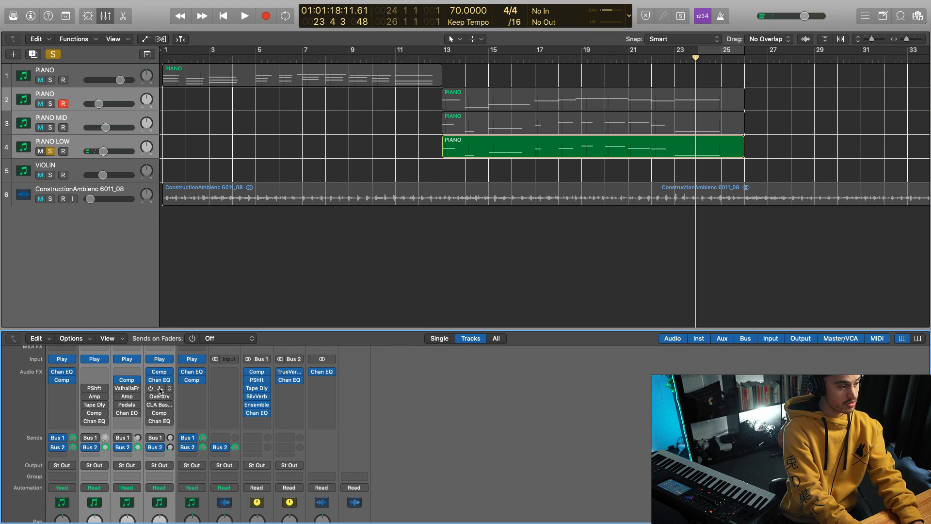
pyautogui.click(158, 392)
pyautogui.press('space')
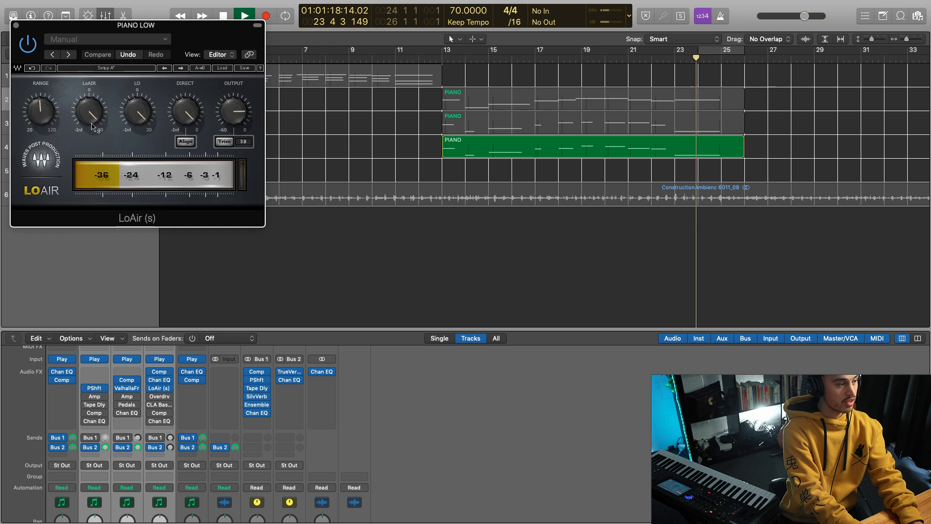
pyautogui.press('space')
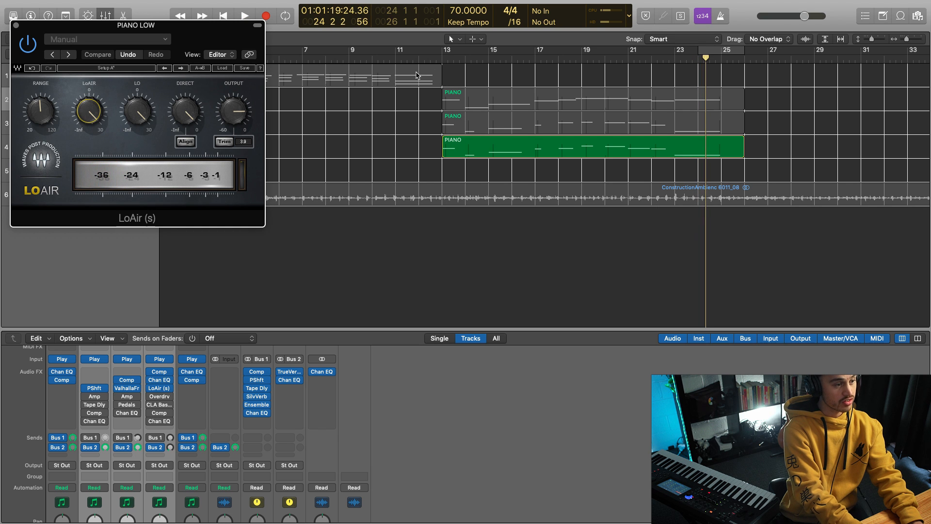
# Step: Play the soloed PIANO LOW track from bar 13 and bypass LoAir to compare the low end
pyautogui.click(442, 59)
pyautogui.scroll(-5, 145, 412)
pyautogui.press('space')
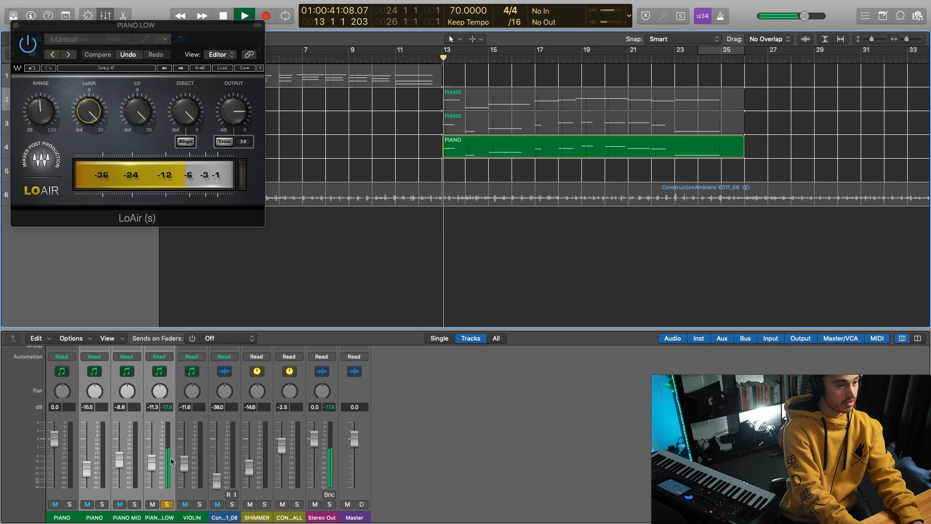
pyautogui.scroll(6, 146, 398)
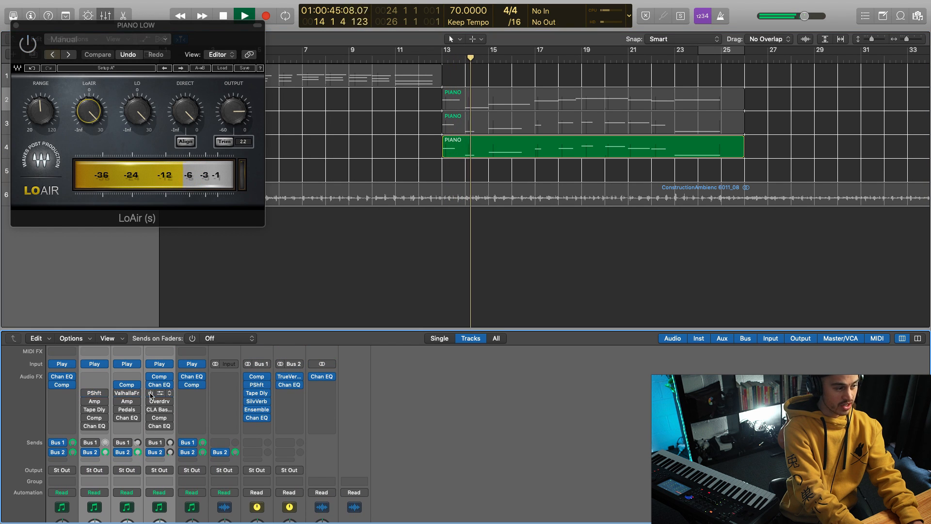
pyautogui.press('space')
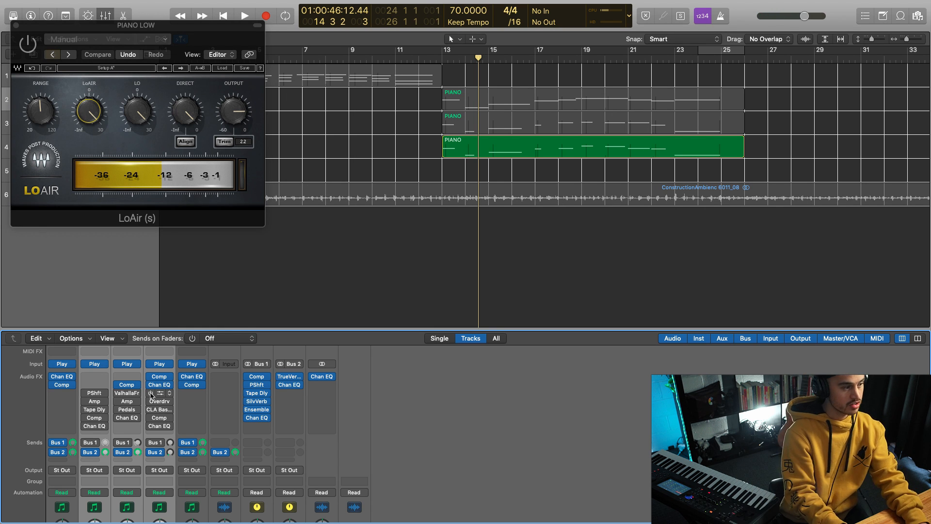
# Step: Re-enable LoAir on the PIANO LOW channel and play the soloed track from bar 13 to hear the effect
pyautogui.press('space')
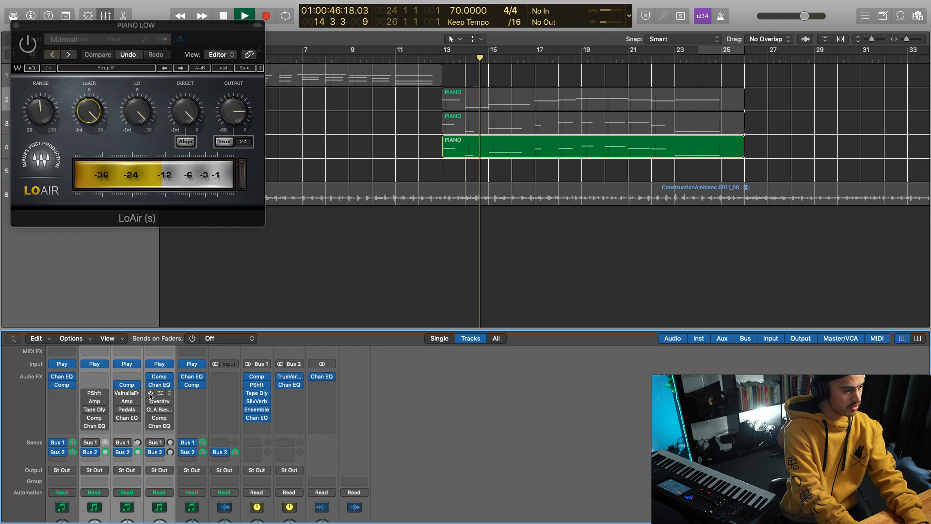
pyautogui.click(447, 57)
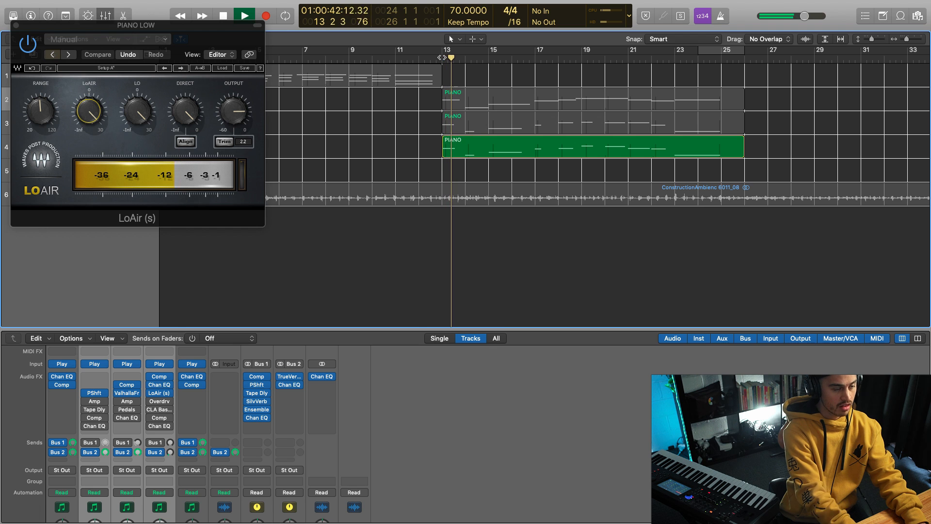
pyautogui.press('space')
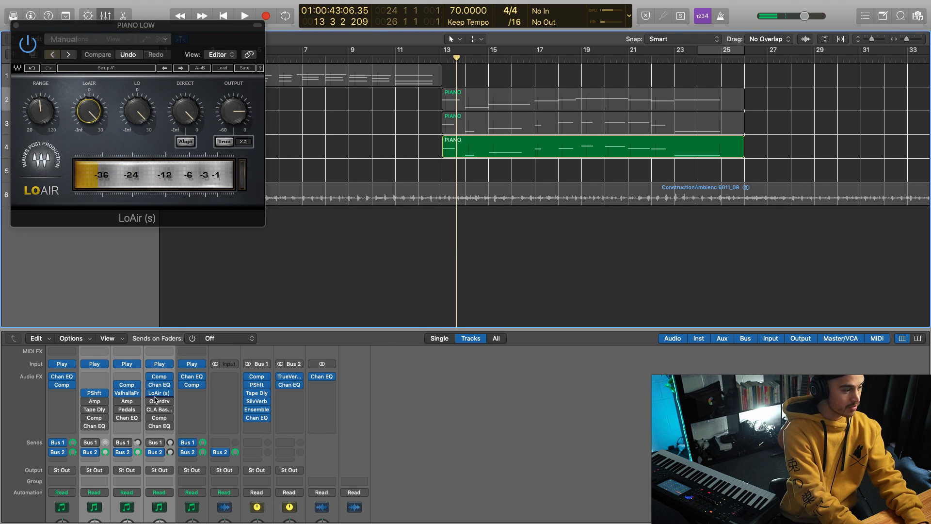
# Step: Enable Overdrive on the PIANO LOW channel, open its controls and play the soloed track again from bar 13
pyautogui.scroll(-2, 155, 400)
pyautogui.press('space')
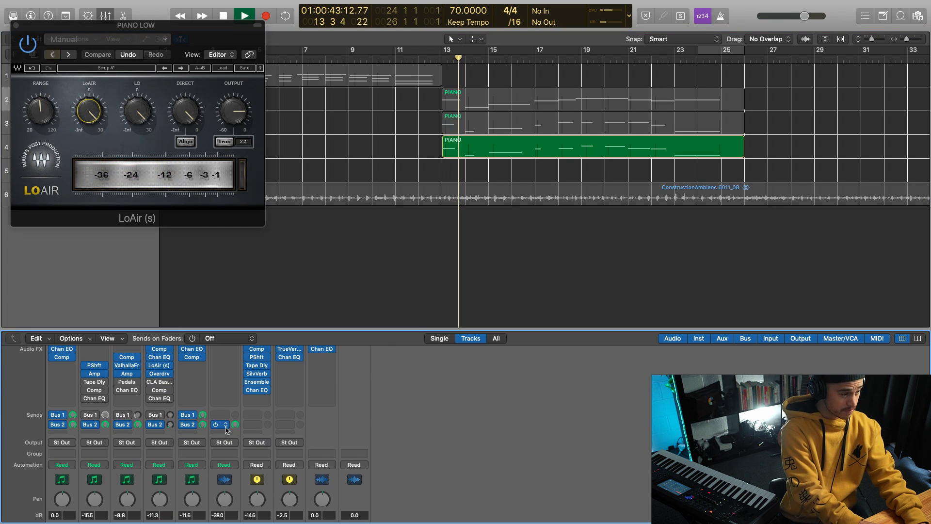
pyautogui.click(159, 373)
pyautogui.click(438, 60)
pyautogui.press('space')
pyautogui.scroll(2, 185, 435)
pyautogui.moveTo(151, 400)
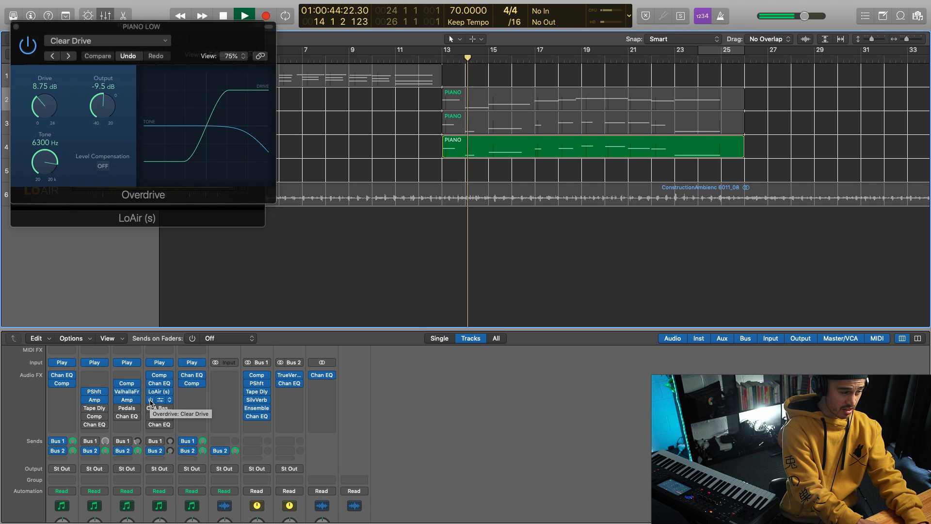
pyautogui.press('space')
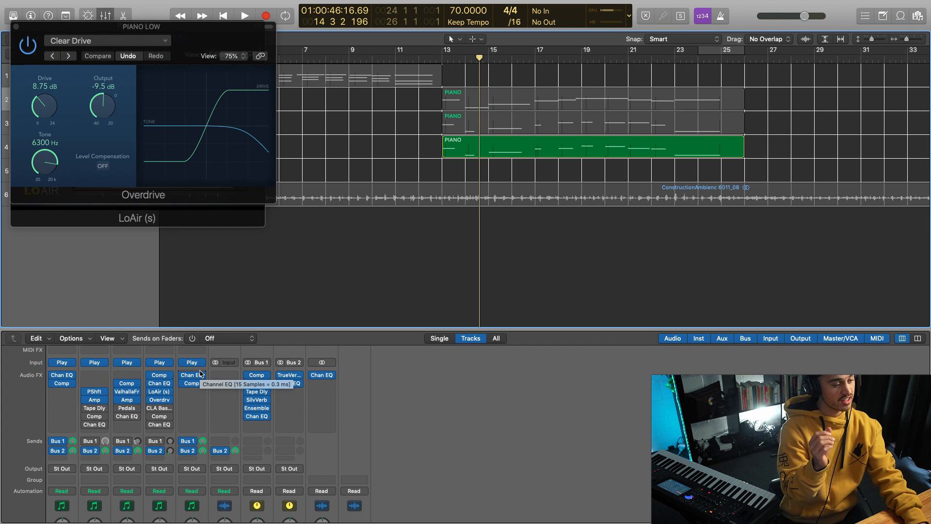
# Step: Return the playhead to bar 13 and turn on a playback cycle from bar 13 to bar 15
pyautogui.click(441, 60)
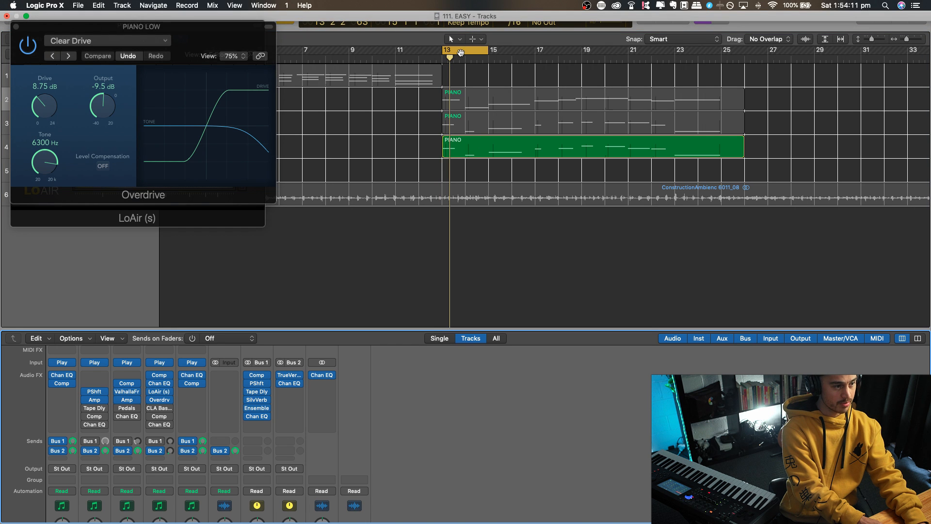
pyautogui.click(460, 52)
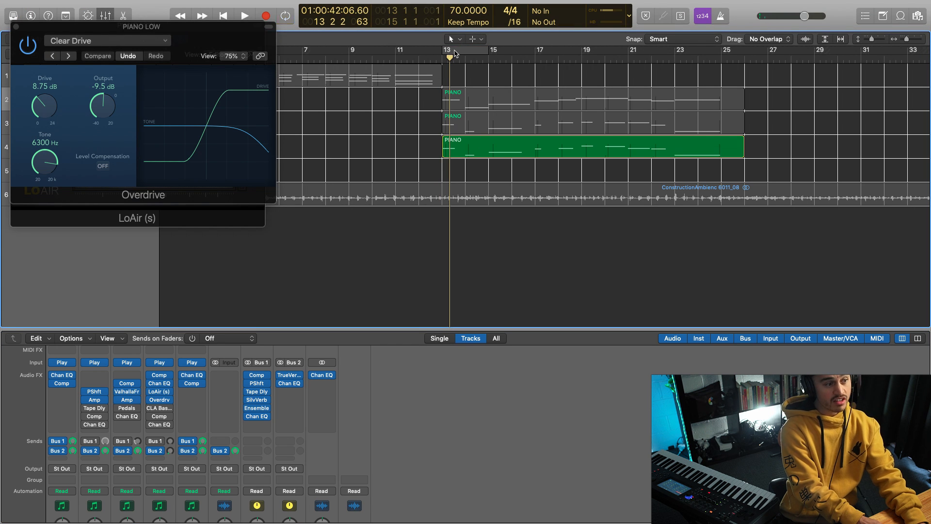
pyautogui.click(456, 52)
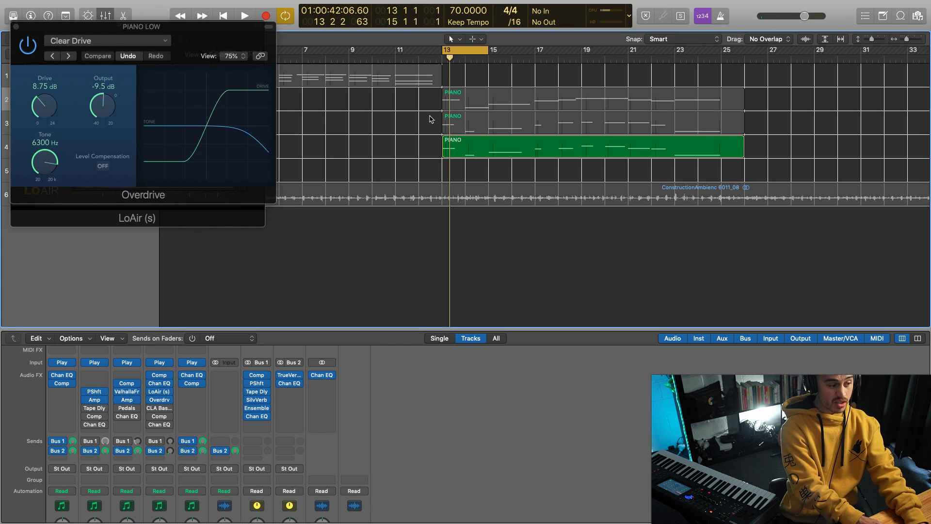
# Step: Open and enable CLA Bass on the PIANO LOW channel, move its window clear of Overdrive, and adjust its output fader slightly during playback
pyautogui.click(158, 410)
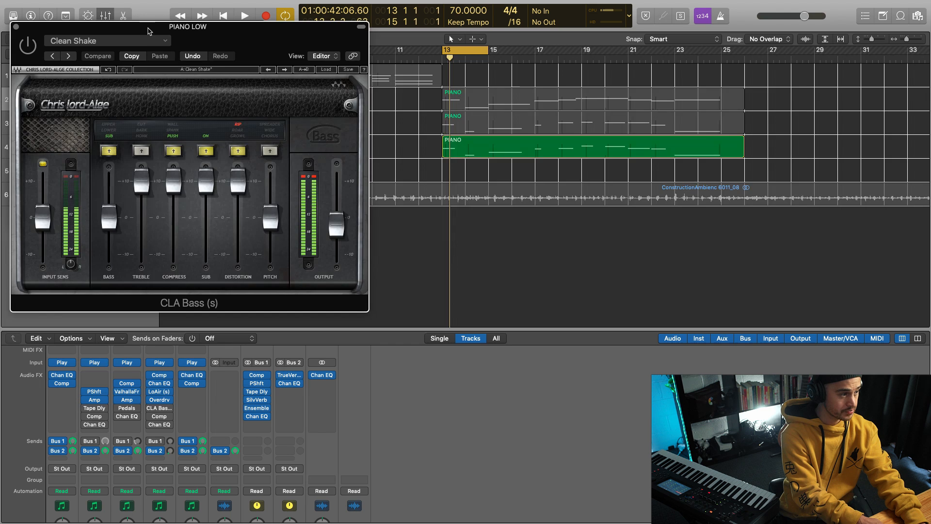
pyautogui.moveTo(148, 31); pyautogui.dragTo(582, 54)
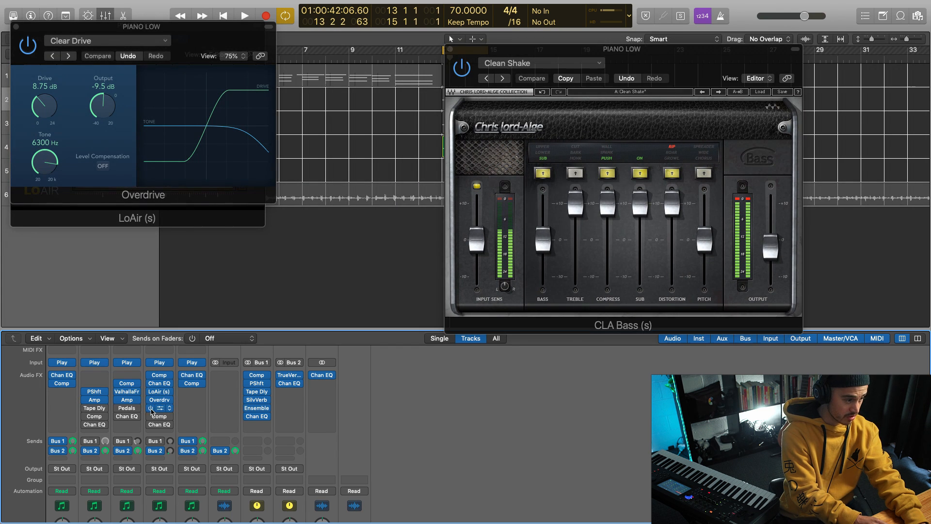
pyautogui.press('space')
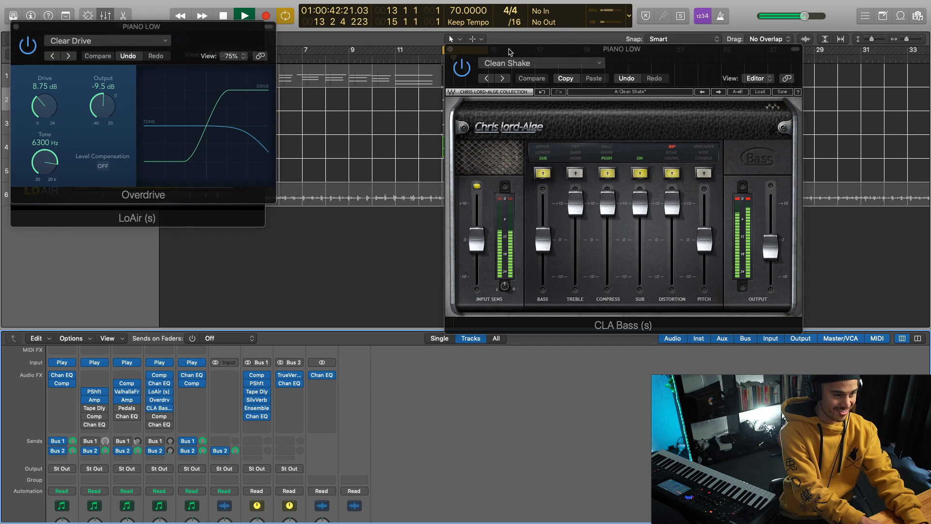
pyautogui.moveTo(509, 51); pyautogui.dragTo(512, 59)
pyautogui.moveTo(763, 256); pyautogui.dragTo(765, 255)
pyautogui.press('space')
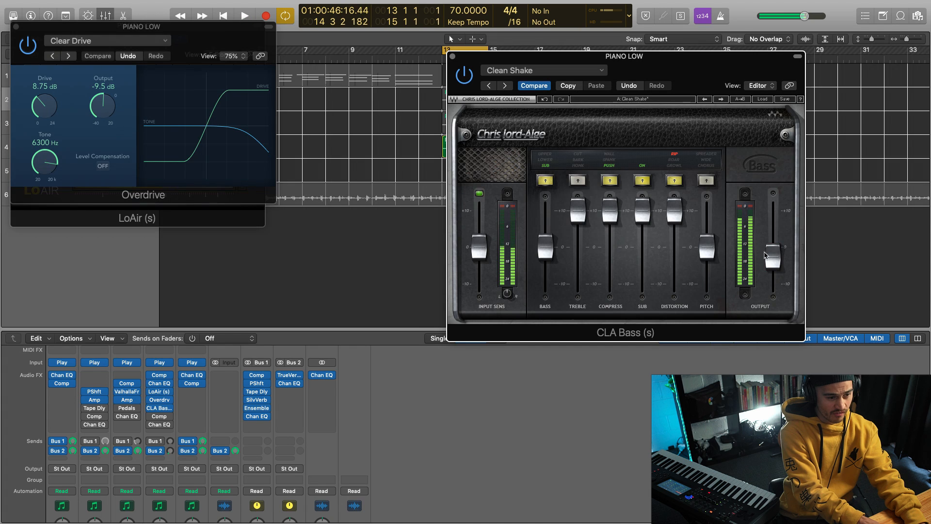
# Step: Check the PIANO LOW channel's level meter while looping the section with CLA Bass active, and close the CLA Bass window
pyautogui.press('space')
pyautogui.scroll(-3, 182, 445)
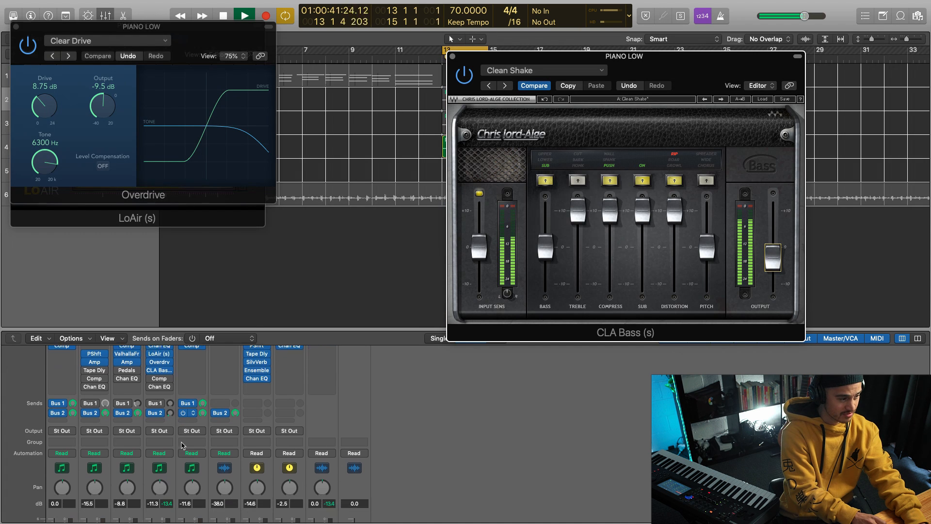
pyautogui.scroll(-4, 182, 445)
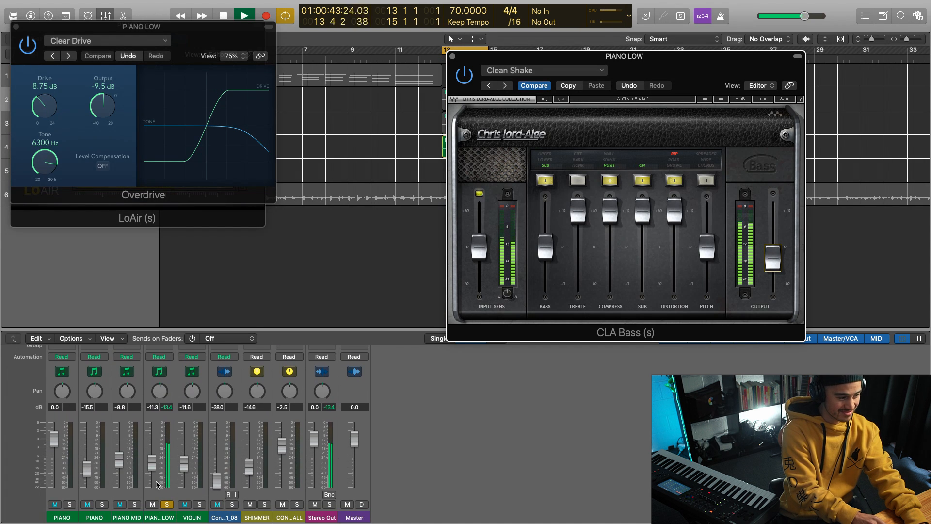
pyautogui.press('space')
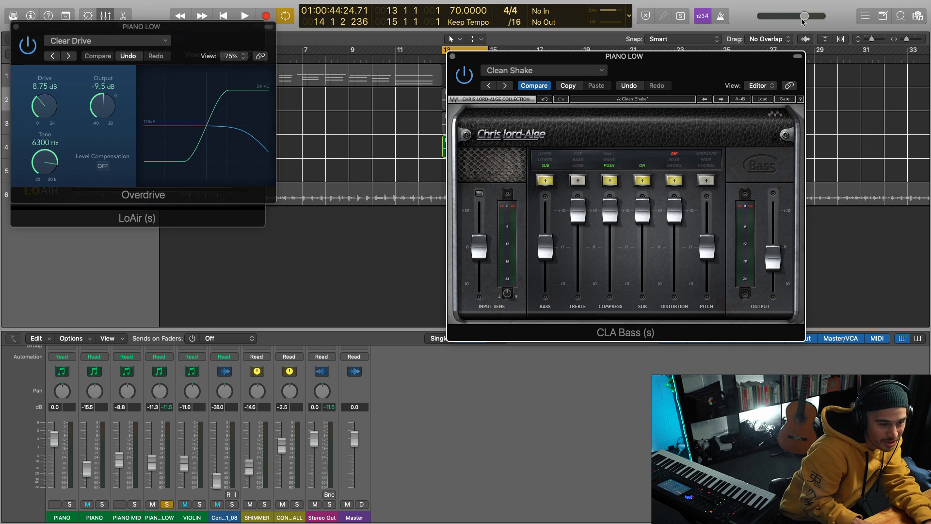
pyautogui.press('space')
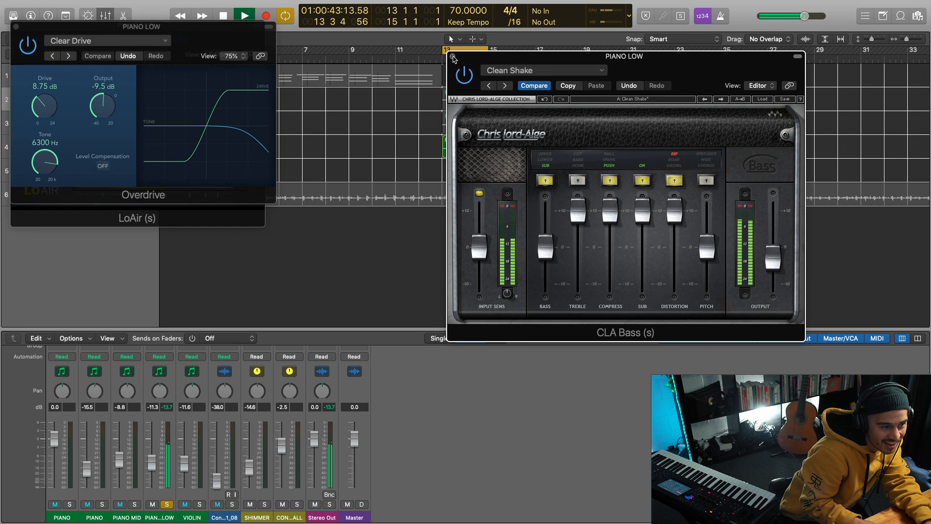
pyautogui.click(453, 57)
pyautogui.scroll(5, 152, 411)
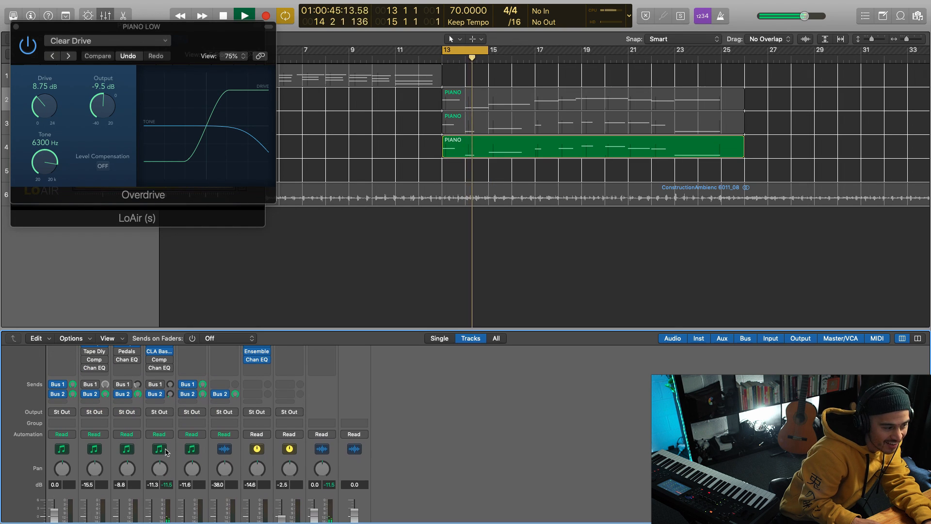
pyautogui.press('space')
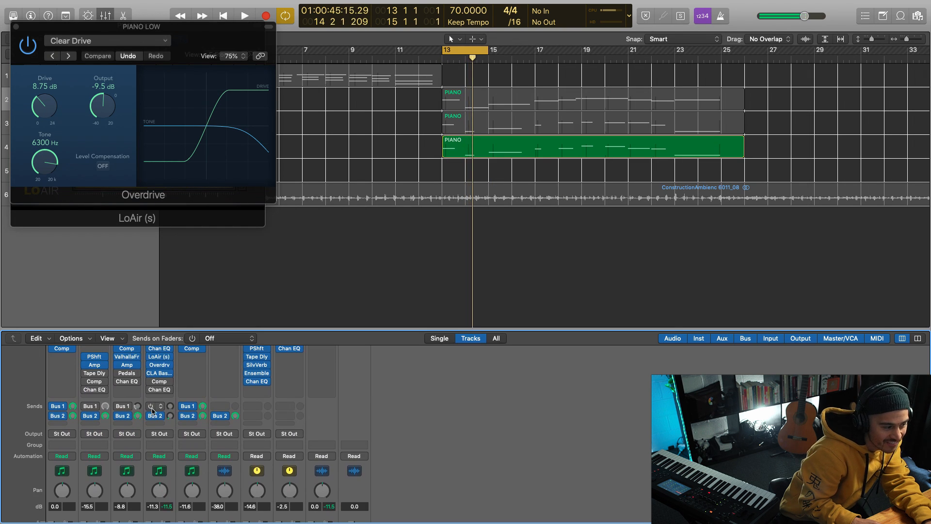
# Step: Enable and inspect the second Compressor and the last Channel EQ on the PIANO LOW channel with looped playback
pyautogui.click(160, 382)
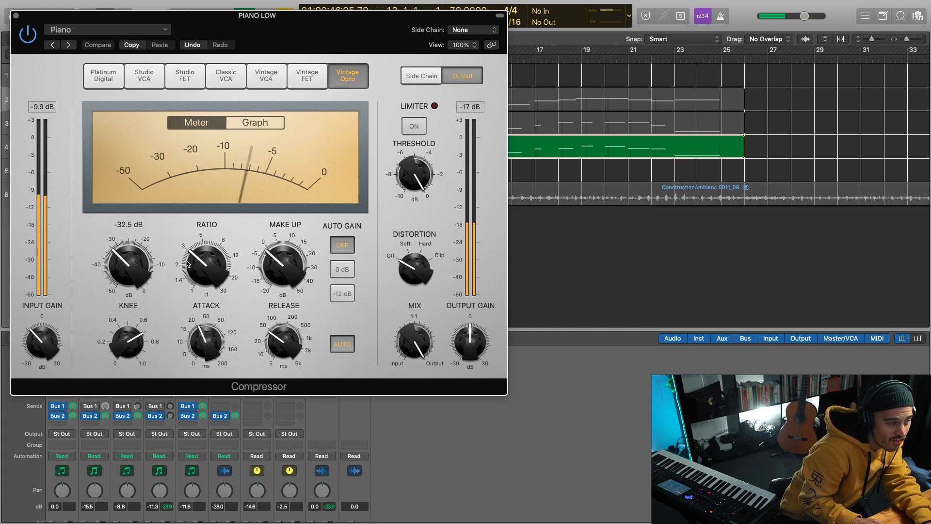
pyautogui.click(16, 15)
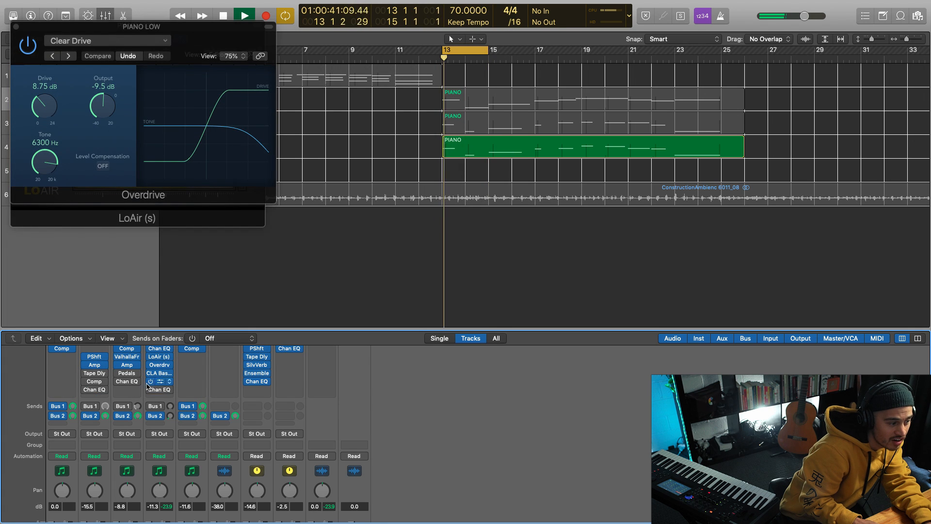
pyautogui.press('space')
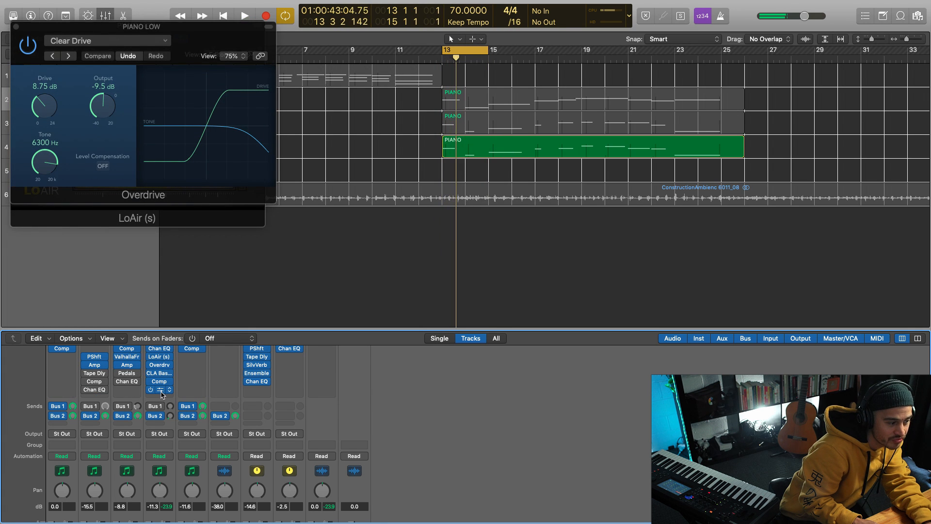
pyautogui.click(161, 392)
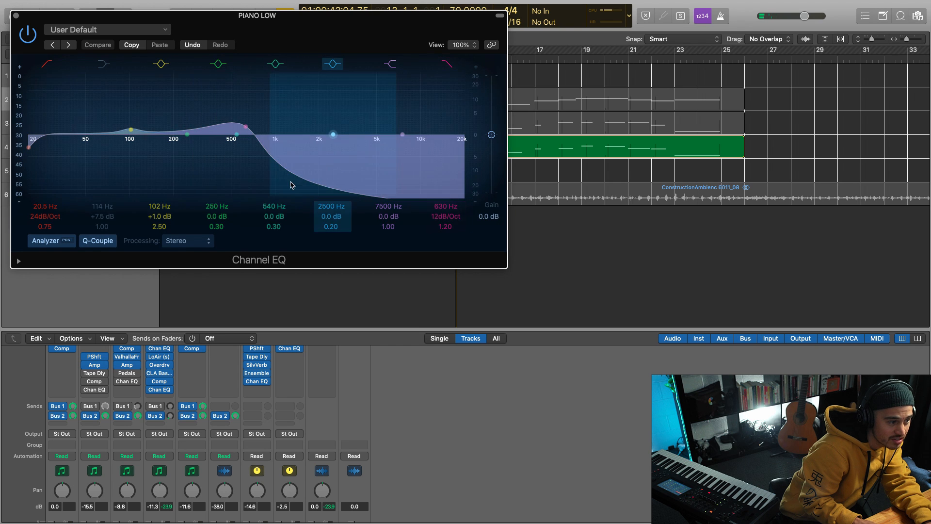
pyautogui.press('space')
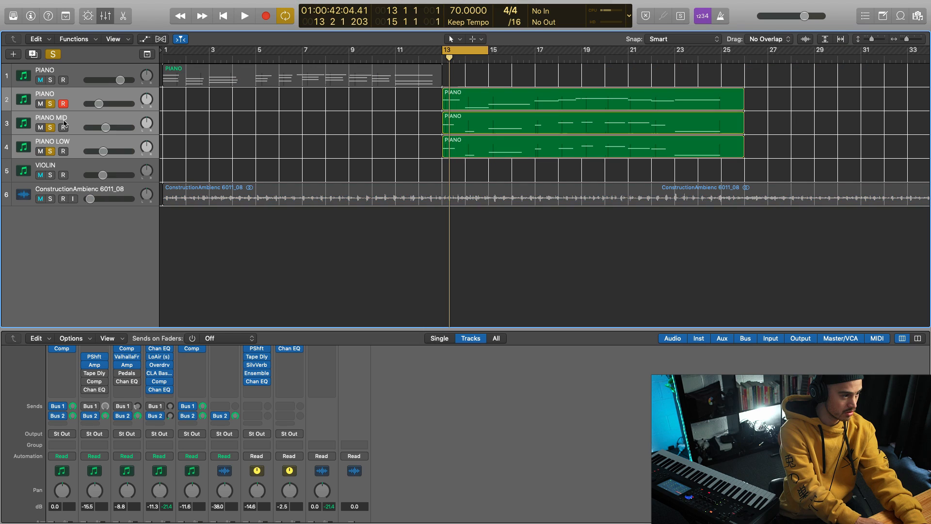
# Step: Select the PIANO MID track and solo it alone
pyautogui.click(50, 126)
pyautogui.click(94, 124)
pyautogui.click(50, 127)
# Step: Bypass ValhallaFreqEcho and Amp Designer on the PIANO MID channel and play the cycled section without them
pyautogui.scroll(3, 130, 398)
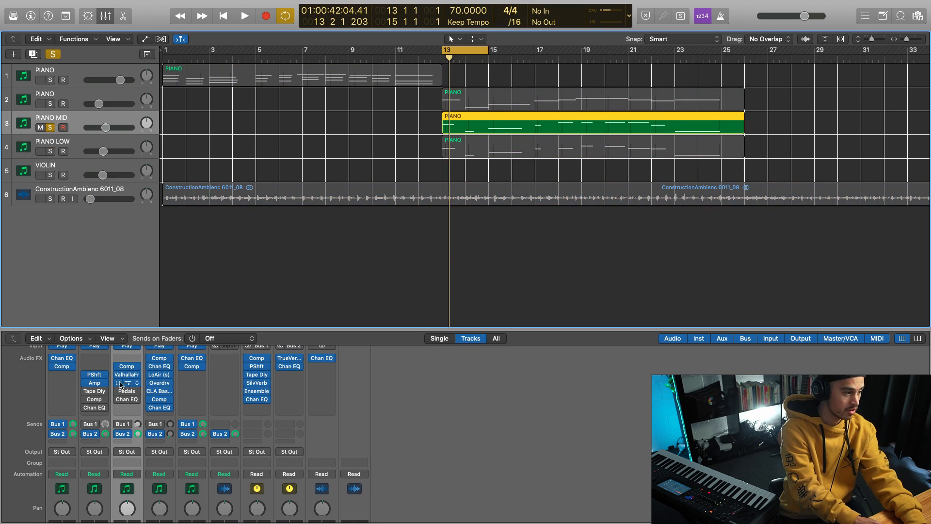
pyautogui.scroll(5, 122, 383)
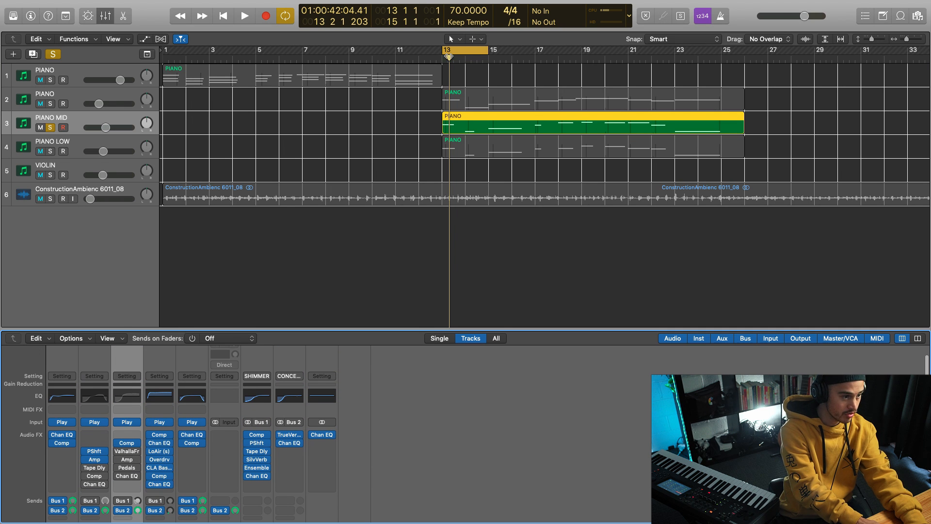
pyautogui.press('space')
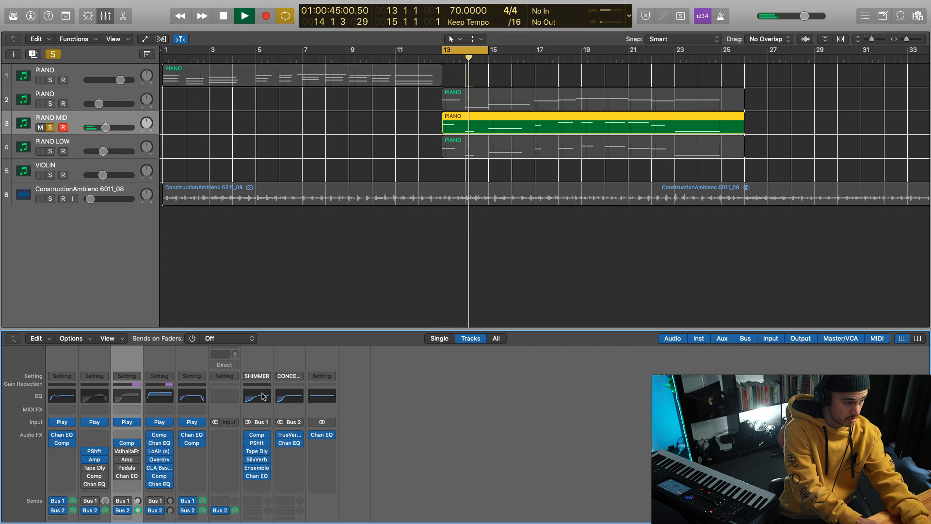
pyautogui.scroll(-1, 119, 458)
pyautogui.scroll(-1, 118, 458)
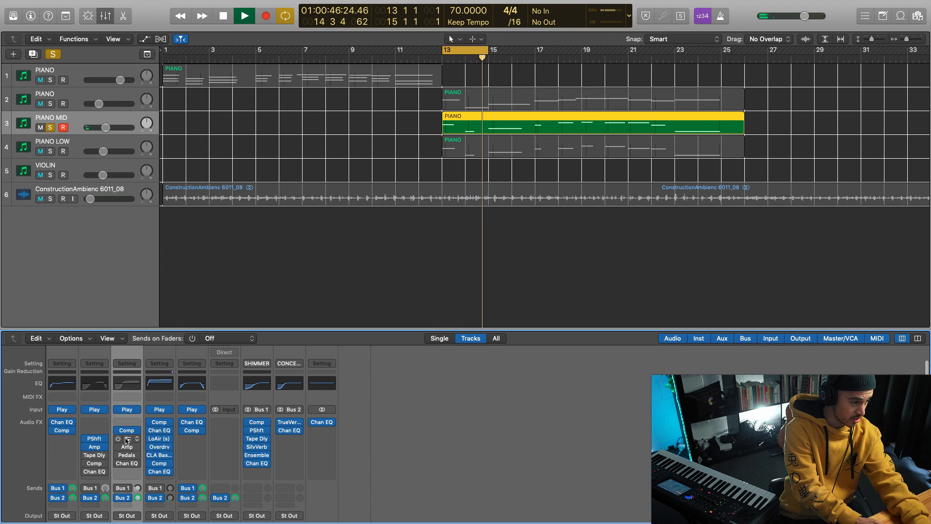
# Step: Enable ValhallaFreqEcho on the PIANO MID channel, inspect its settings in a relocated window during playback, and close it
pyautogui.click(127, 441)
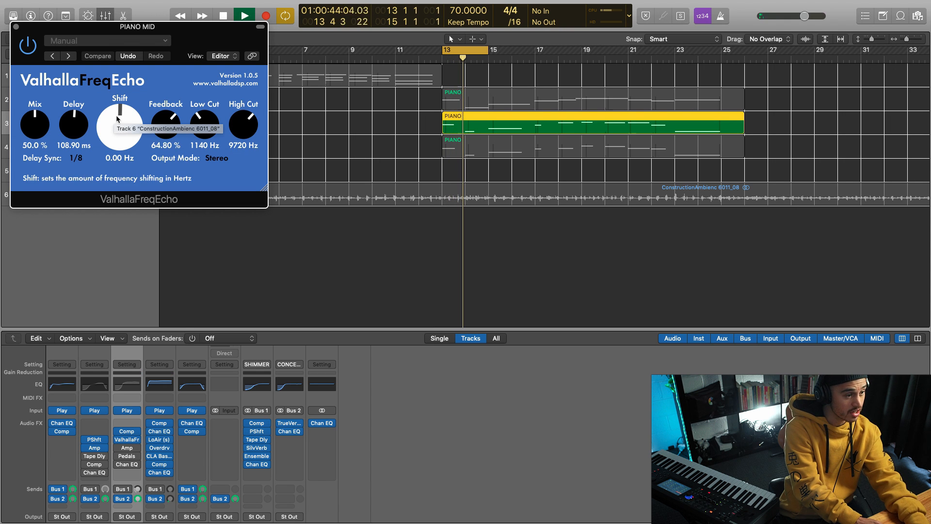
pyautogui.moveTo(119, 30); pyautogui.dragTo(650, 56)
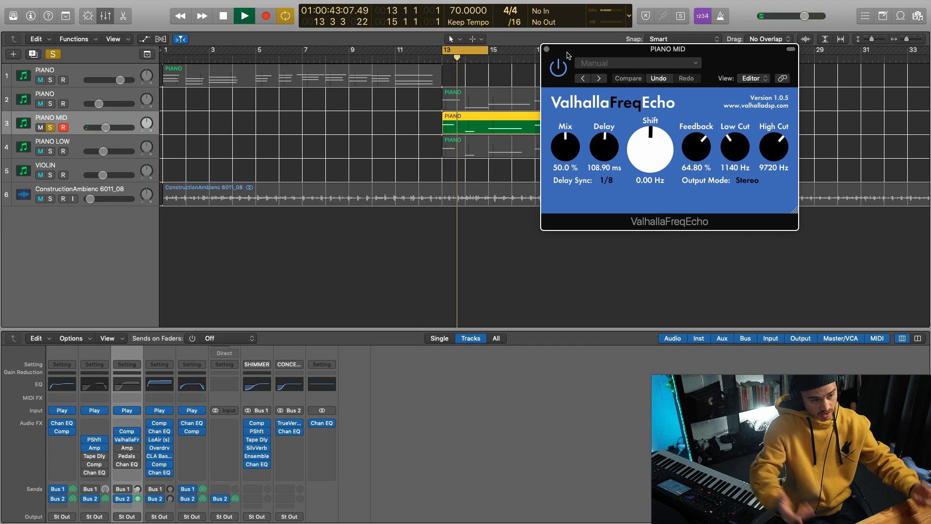
pyautogui.click(546, 49)
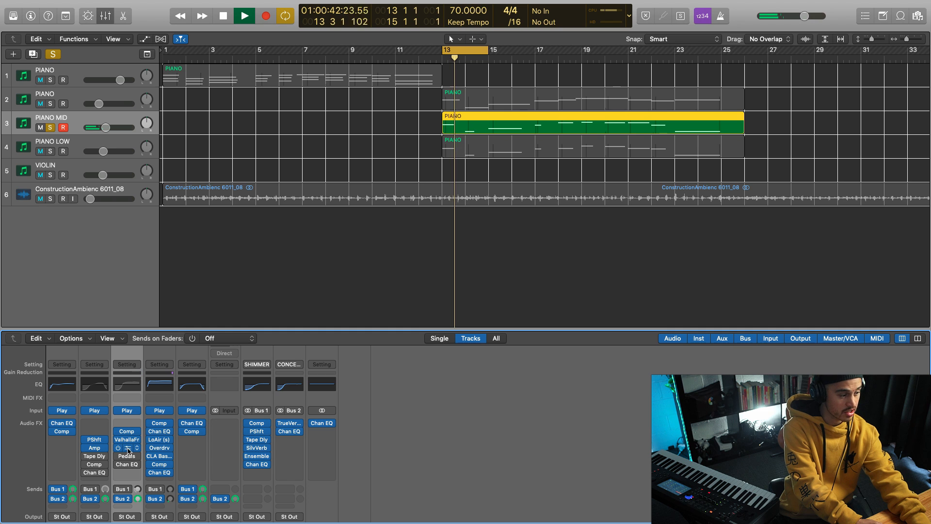
# Step: Enable and inspect Amp Designer on the PIANO MID channel, and open Pedalboard with its window moved clear of the track headers
pyautogui.click(128, 448)
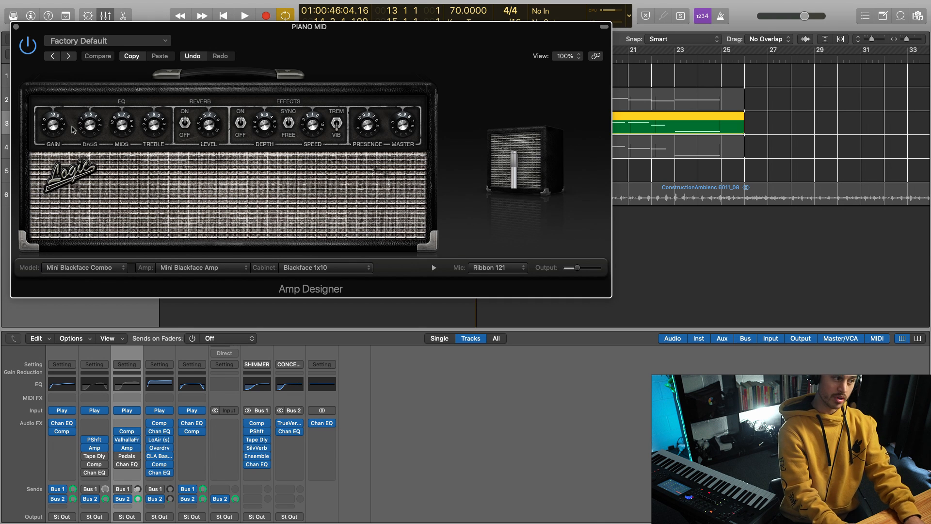
pyautogui.click(15, 26)
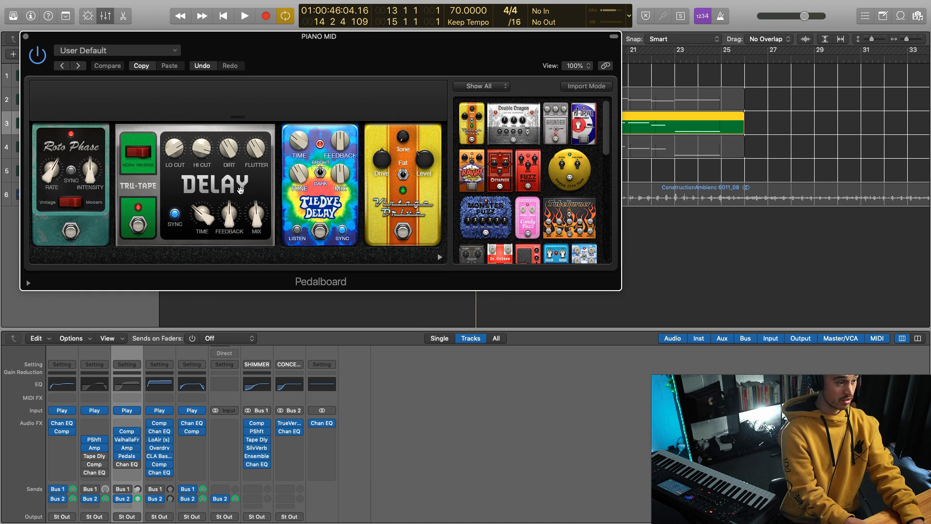
pyautogui.moveTo(255, 52); pyautogui.dragTo(439, 78)
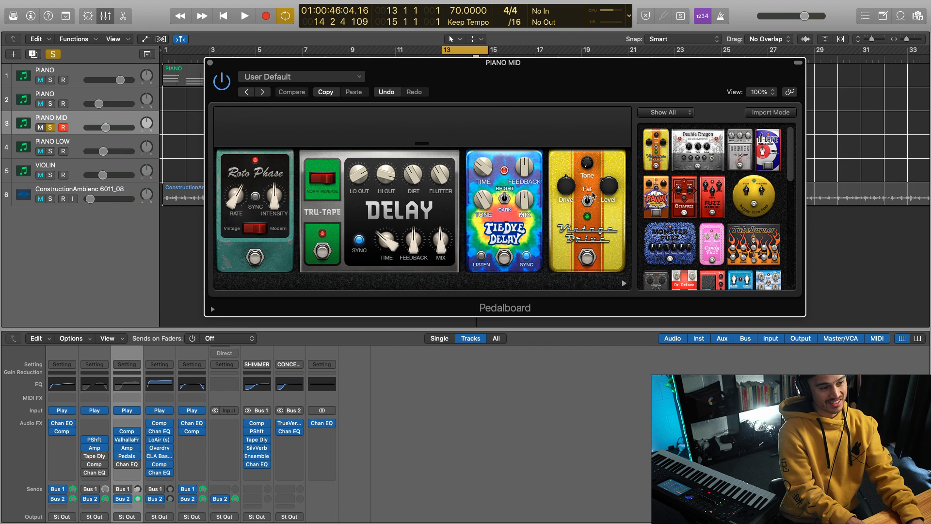
pyautogui.moveTo(251, 64); pyautogui.dragTo(329, 80)
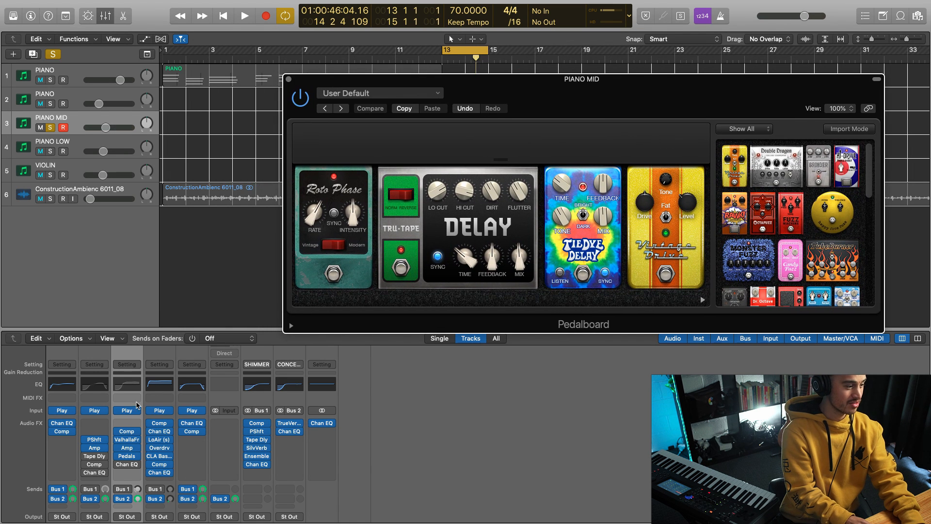
# Step: Play the cycled section through Pedalboard on the soloed PIANO MID channel
pyautogui.scroll(-8, 137, 406)
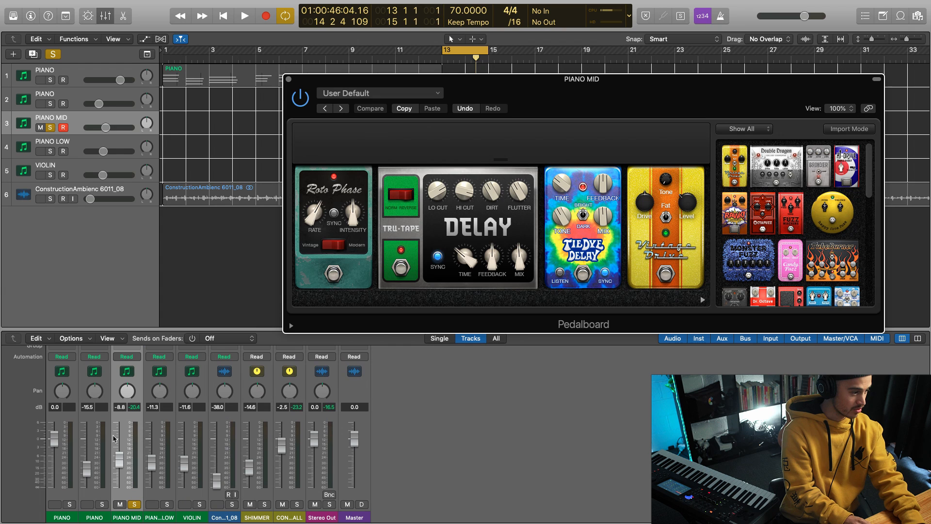
pyautogui.moveTo(114, 469)
pyautogui.mouseDown()
pyautogui.moveTo(121, 479)
pyautogui.moveTo(121, 462)
pyautogui.mouseUp()
pyautogui.press('space')
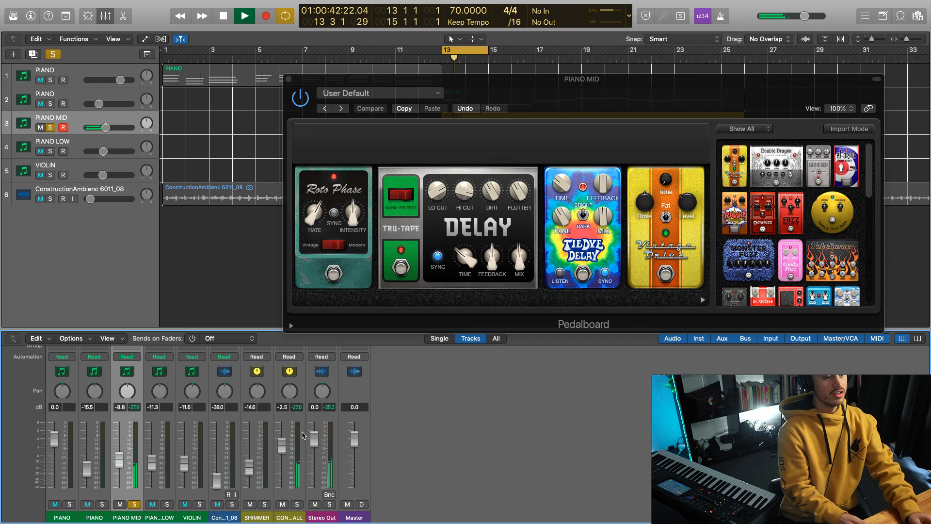
# Step: Enable and inspect Channel EQ on the PIANO MID channel during playback, and close the Channel EQ and Pedalboard windows
pyautogui.scroll(5, 116, 391)
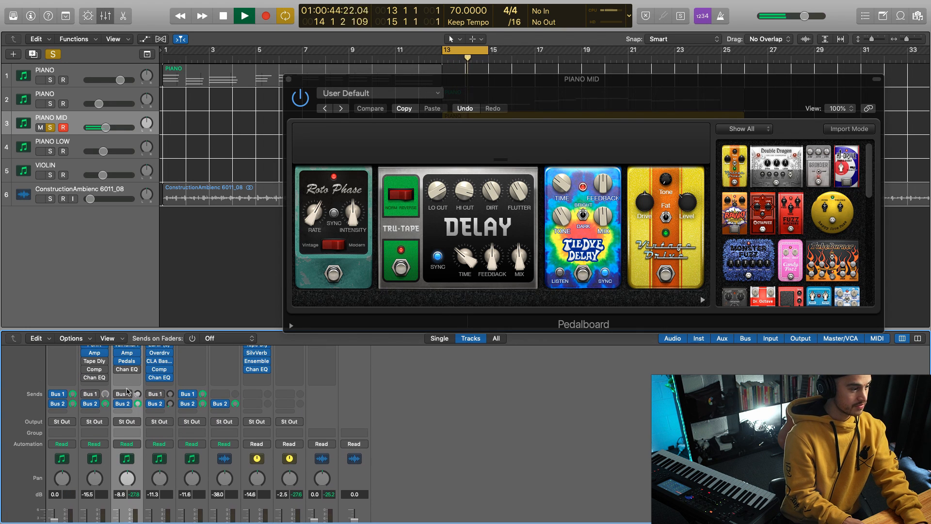
pyautogui.click(127, 390)
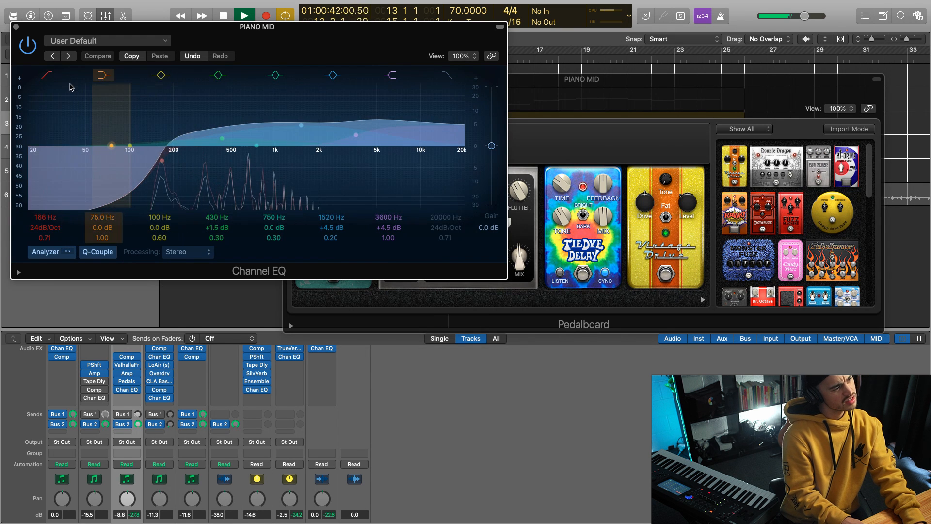
pyautogui.click(29, 46)
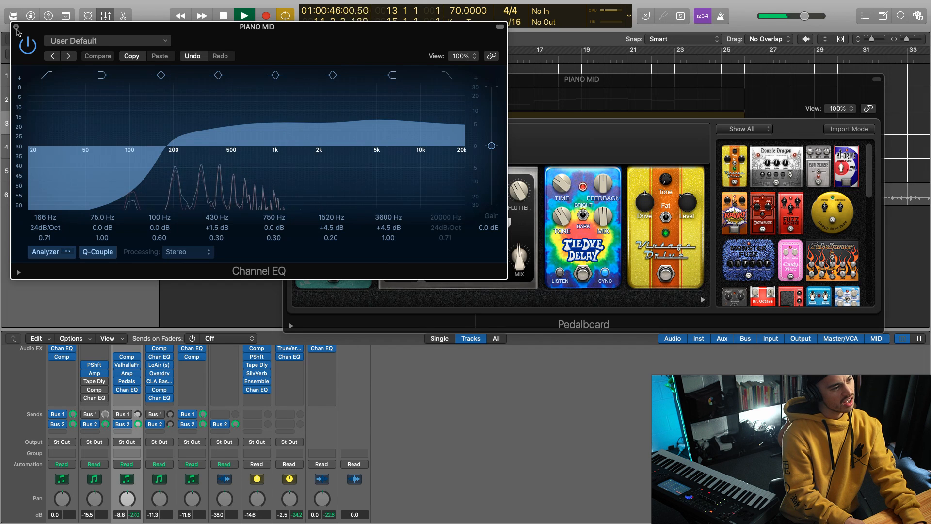
pyautogui.press('space')
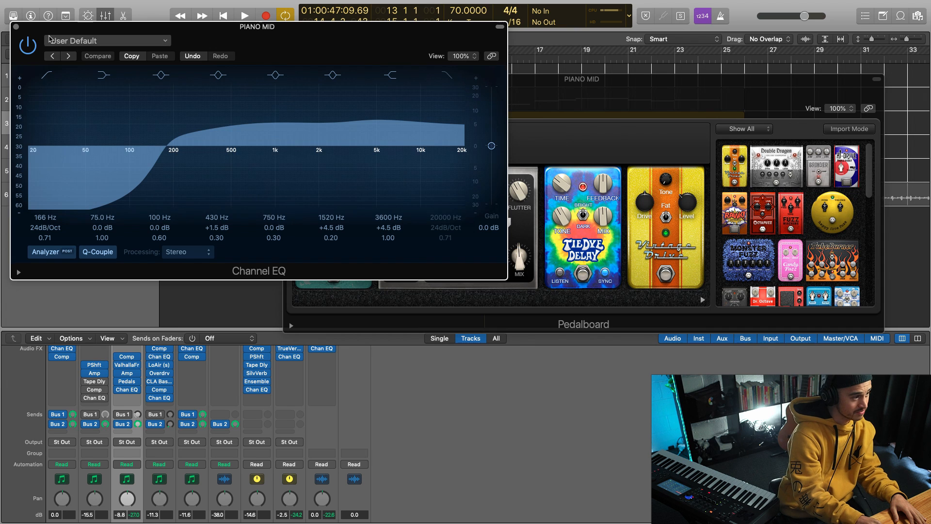
pyautogui.click(16, 27)
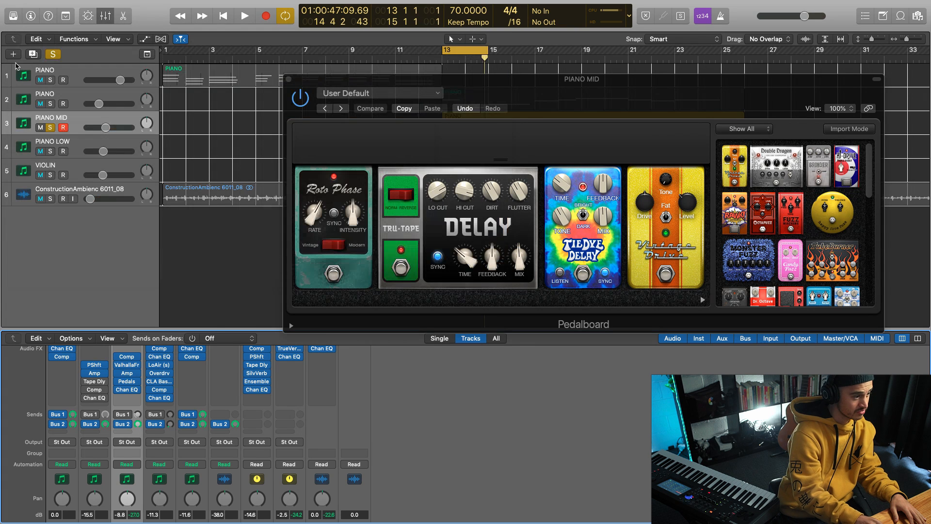
pyautogui.click(289, 80)
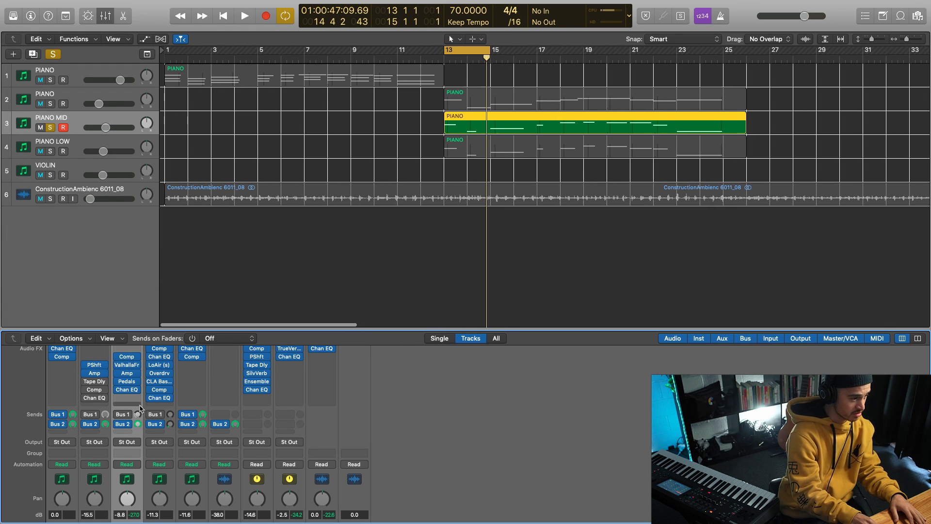
# Step: Solo PIANO LOW together with PIANO MID and play the cycled section to hear the two layers combined
pyautogui.scroll(2, 154, 398)
pyautogui.scroll(-5, 154, 397)
pyautogui.click(167, 505)
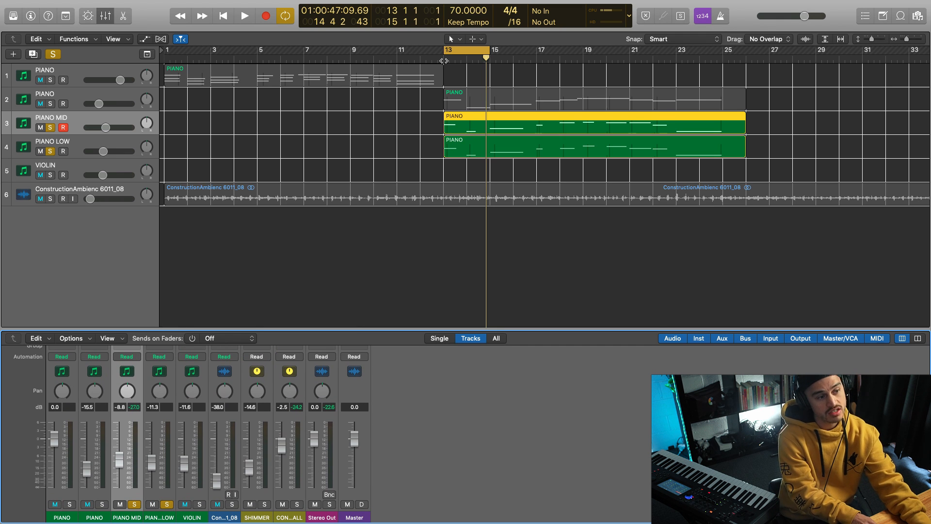
pyautogui.press('space')
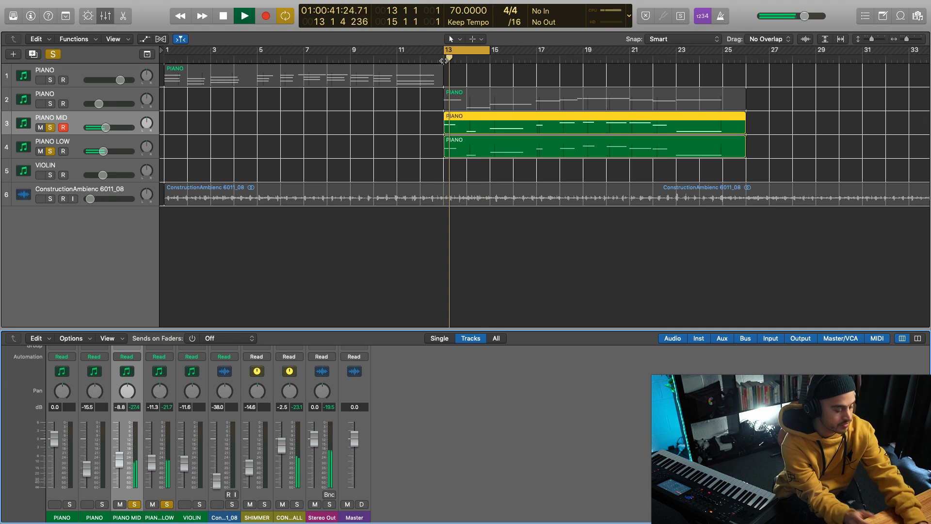
pyautogui.press('space')
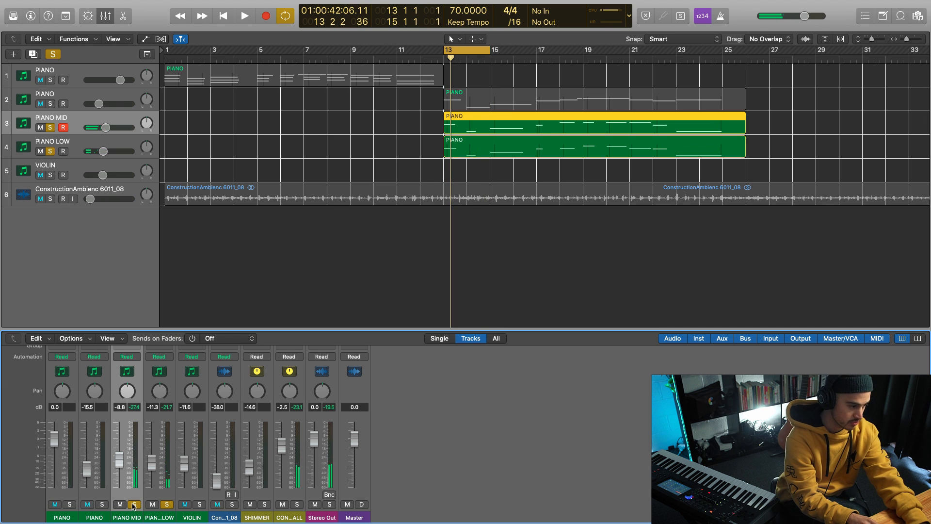
# Step: Switch the solo from PIANO MID and PIANO LOW to the PIANO track 2 and bypass its Pitch Shifter and Amp Designer
pyautogui.click(134, 505)
pyautogui.click(166, 505)
pyautogui.click(102, 505)
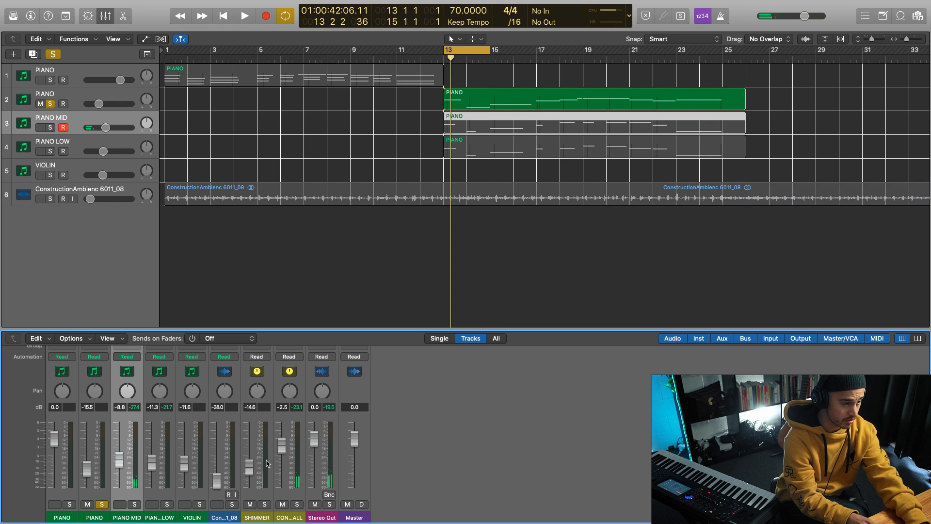
pyautogui.scroll(1, 87, 483)
pyautogui.scroll(5, 87, 483)
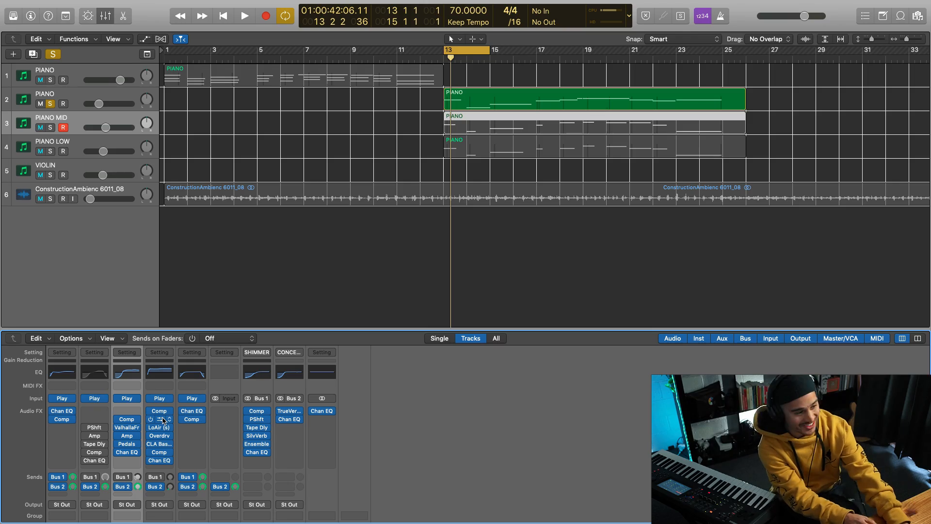
# Step: Play the cycled section with the soloed PIANO track 2 free of effects and check its level in the mixer
pyautogui.press('space')
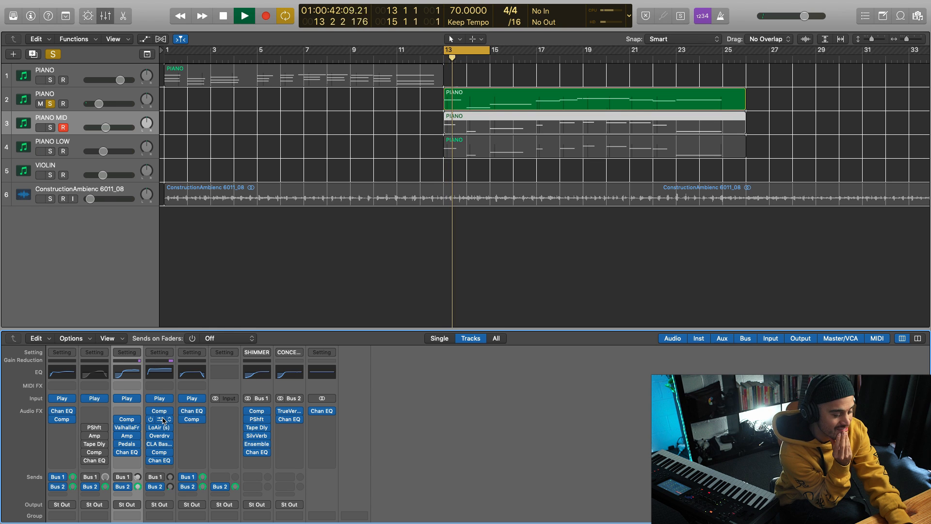
pyautogui.press('space')
pyautogui.press('space')
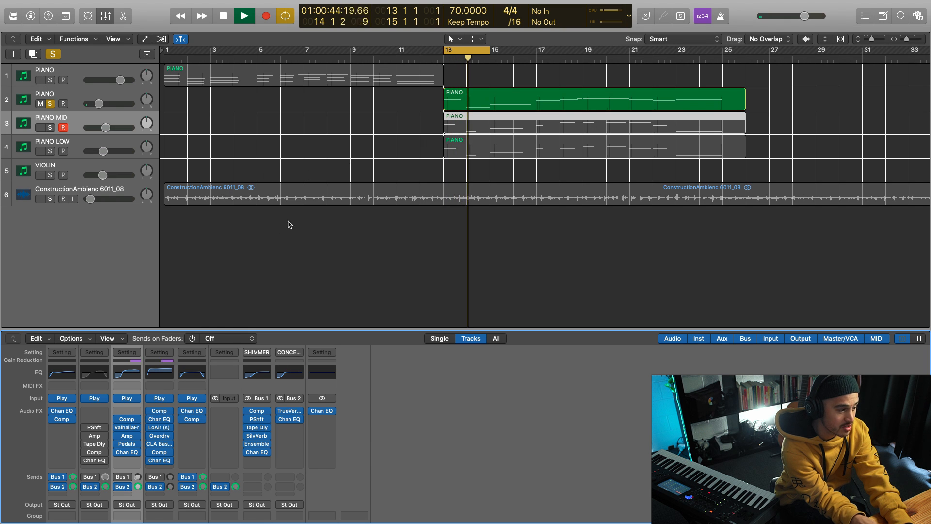
pyautogui.press('space')
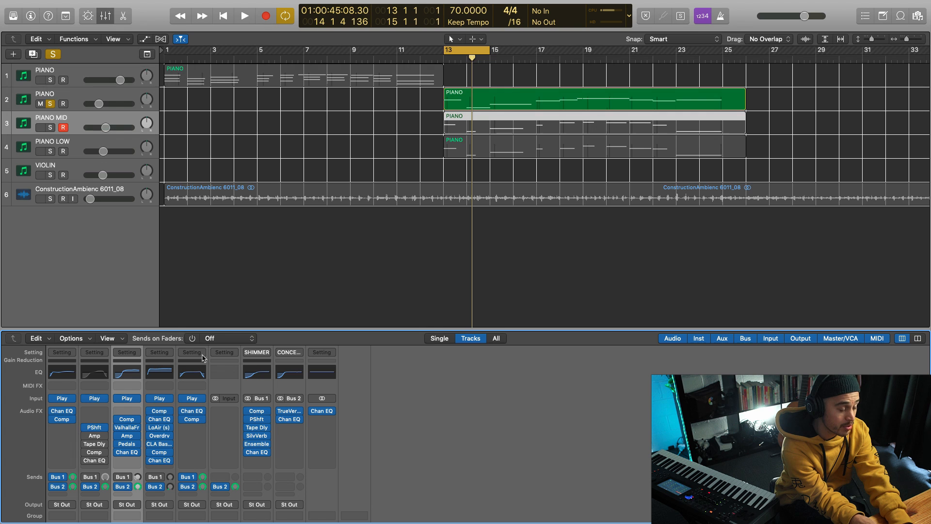
pyautogui.press('space')
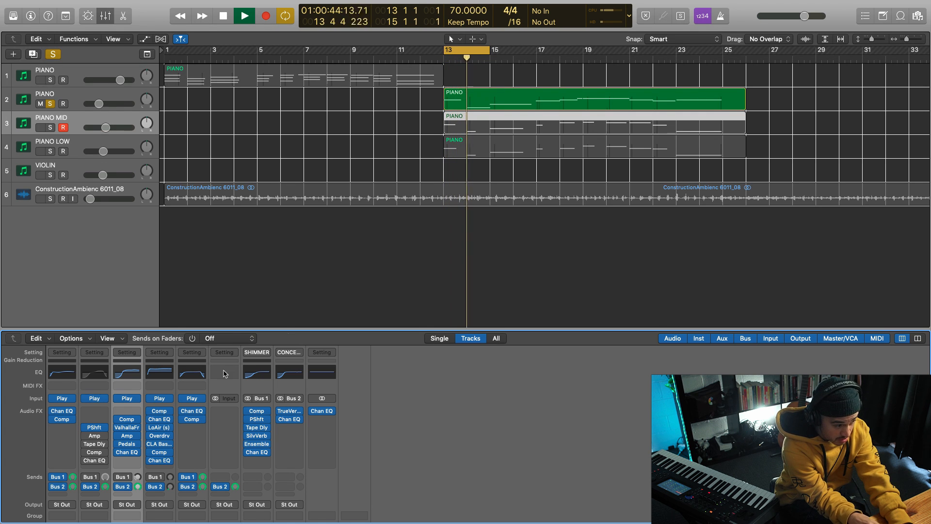
pyautogui.scroll(-5, 141, 484)
pyautogui.scroll(-3, 140, 483)
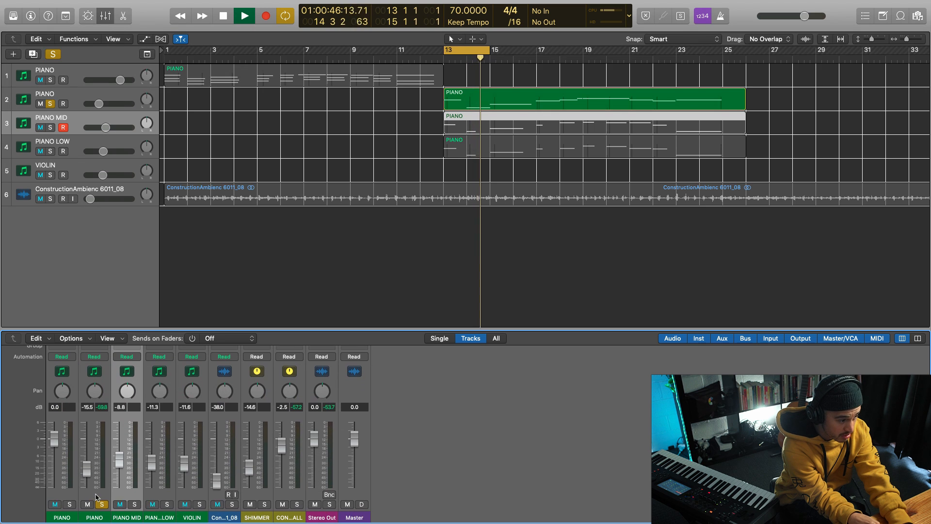
# Step: Enable Pitch Shifter and Amp Designer on the PIANO track 2 channel and open both plug-in windows
pyautogui.scroll(5, 97, 495)
pyautogui.scroll(5, 96, 496)
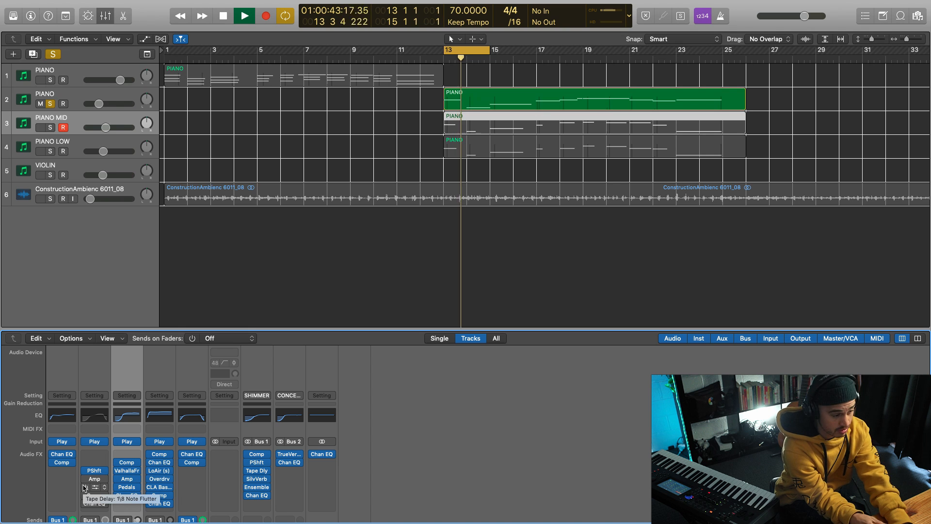
pyautogui.click(84, 478)
pyautogui.press('space')
pyautogui.click(94, 479)
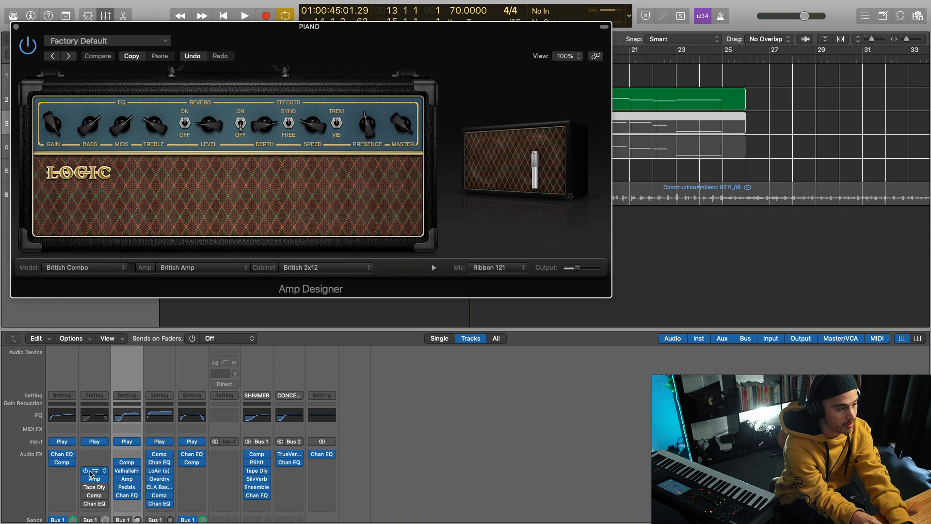
pyautogui.click(87, 470)
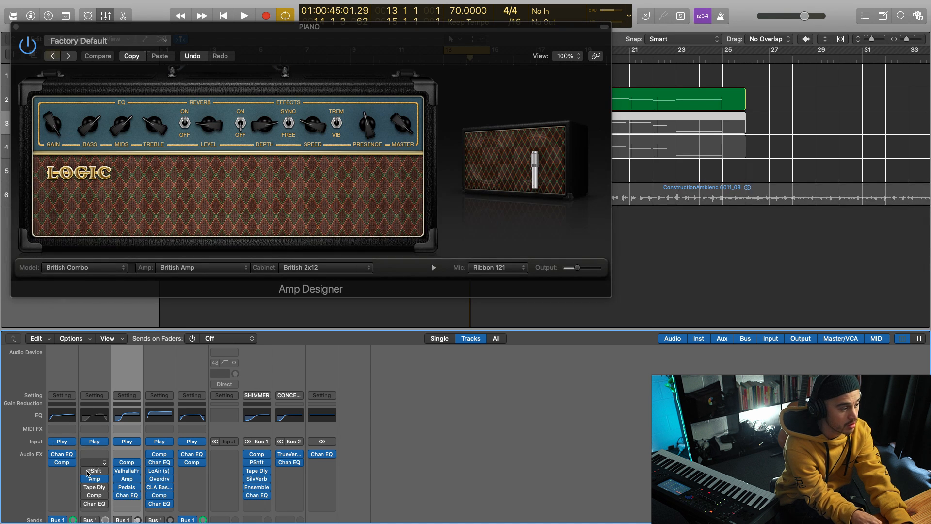
pyautogui.click(91, 470)
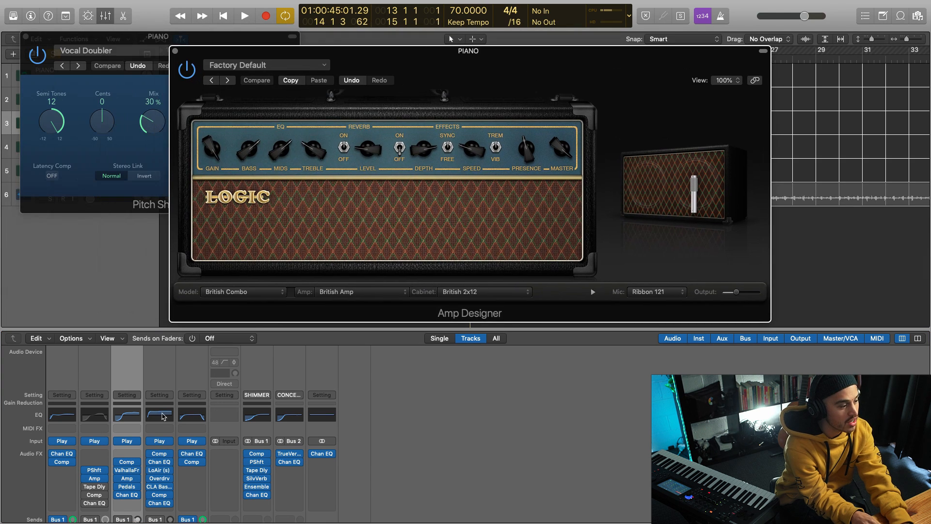
# Step: Bypass Amp Designer, audition Pitch Shifter with its mix at 50% and back at 30% during playback, and close Pitch Shifter
pyautogui.click(85, 479)
pyautogui.press('space')
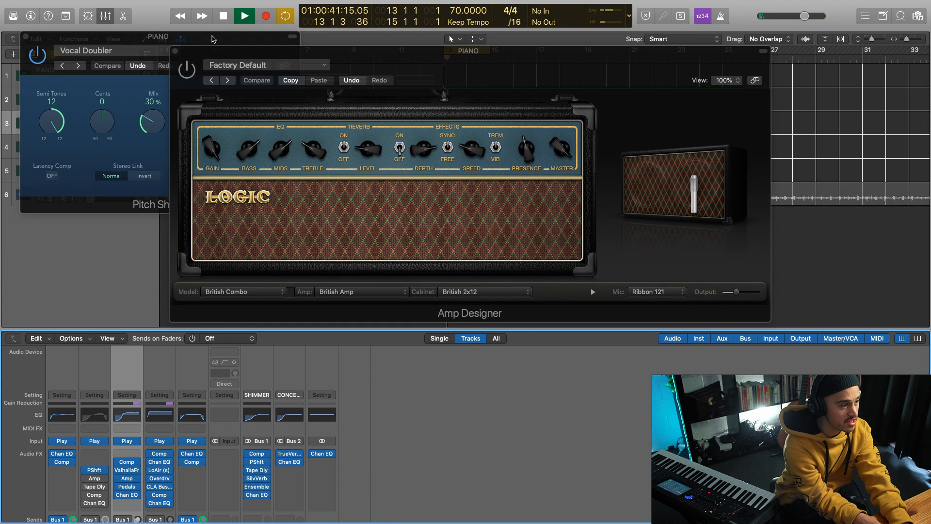
pyautogui.moveTo(198, 53); pyautogui.dragTo(330, 145)
pyautogui.moveTo(152, 122); pyautogui.dragTo(142, 89)
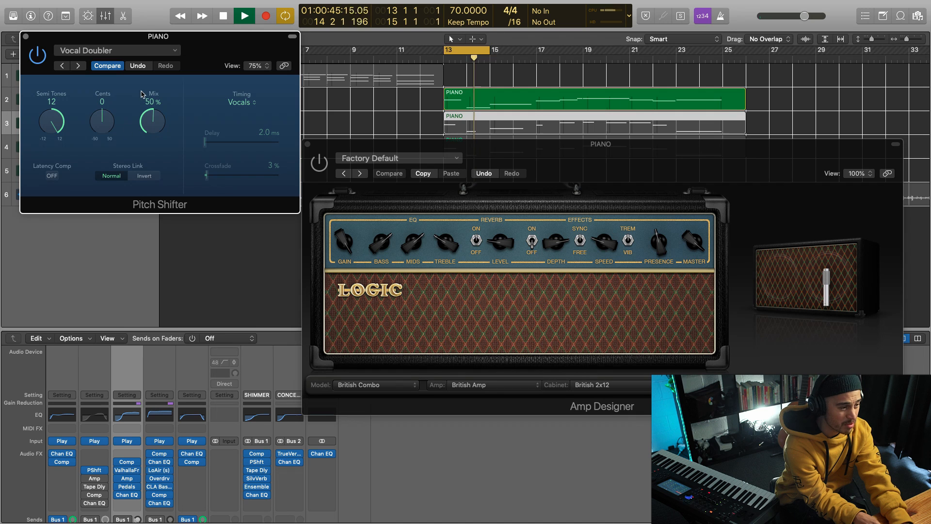
pyautogui.scroll(-8, 107, 469)
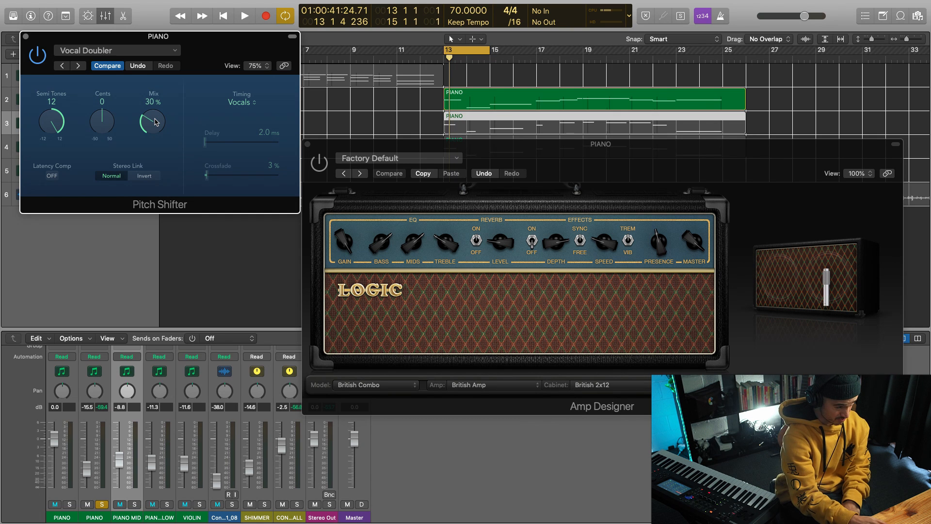
pyautogui.click(27, 37)
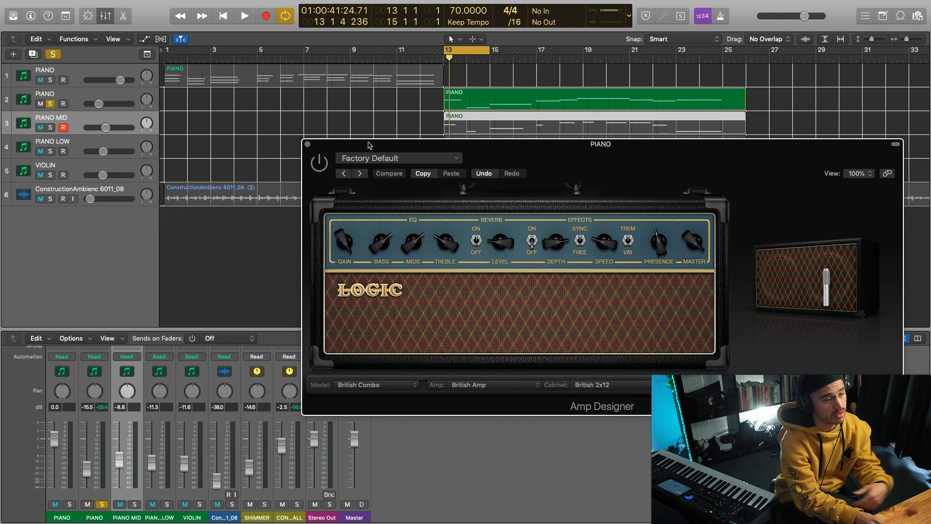
# Step: Enable Amp Designer again on the PIANO track 2 channel, play the cycled section through it, and close its window
pyautogui.scroll(5, 130, 449)
pyautogui.click(87, 418)
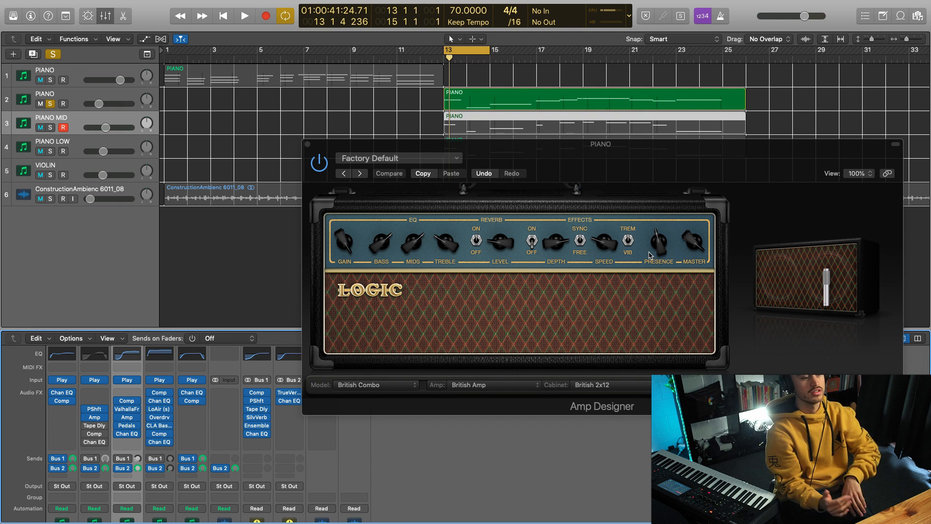
pyautogui.press('space')
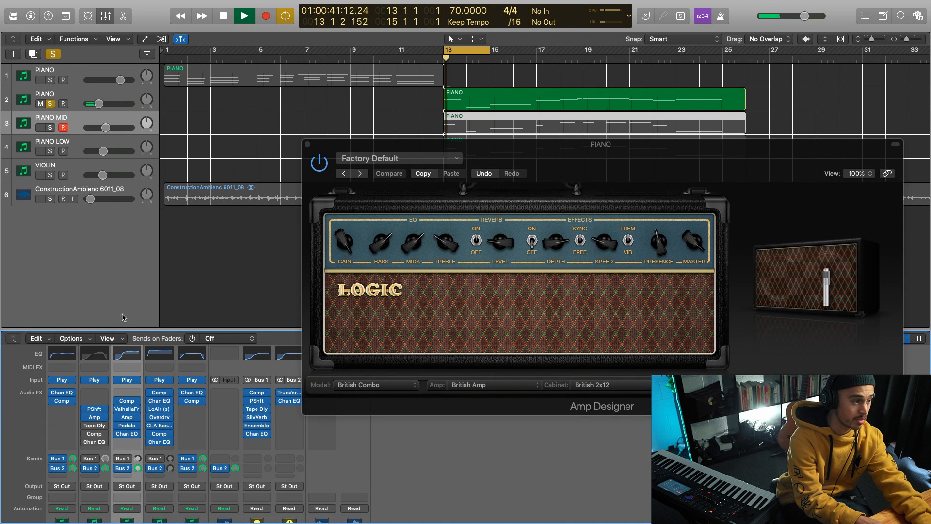
pyautogui.press('space')
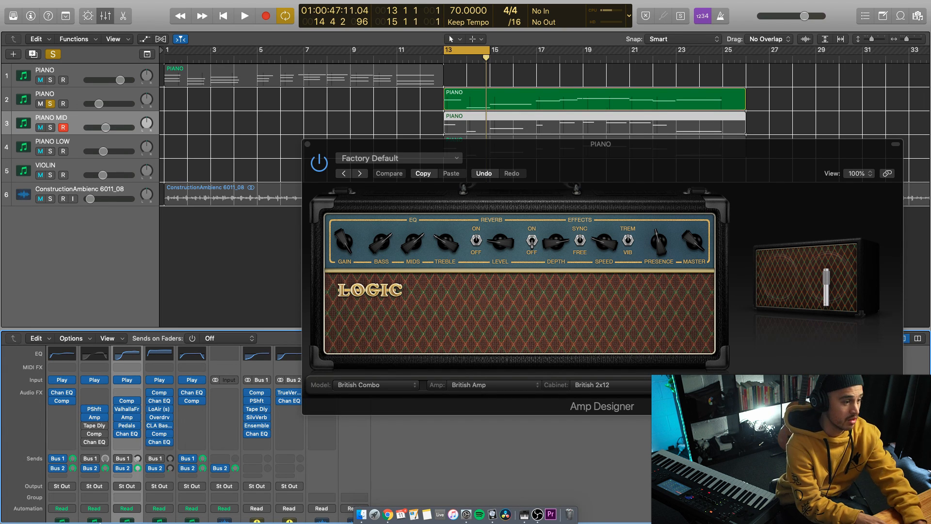
pyautogui.press('super+w')
# Step: Enable Tape Delay on the PIANO track 2 channel, inspect its 1/8 Note Flutter settings during playback, and close it
pyautogui.press('space')
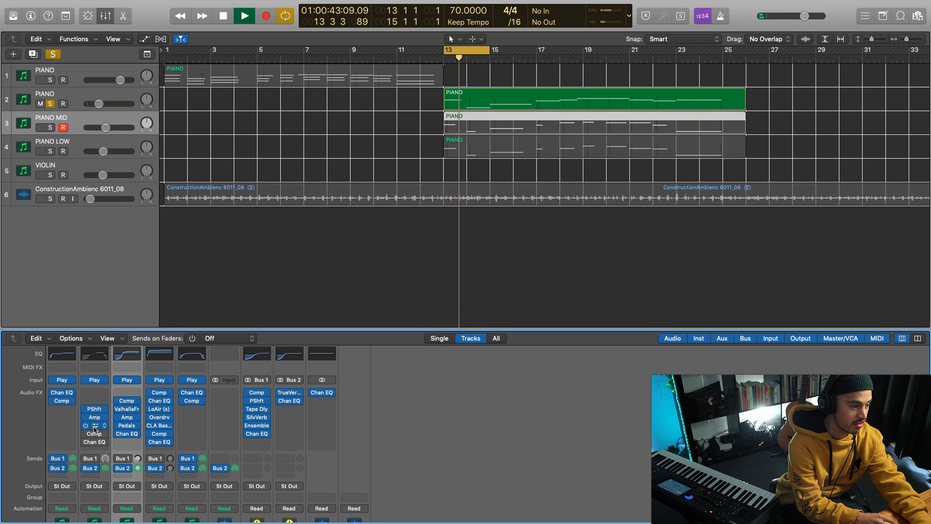
pyautogui.click(95, 426)
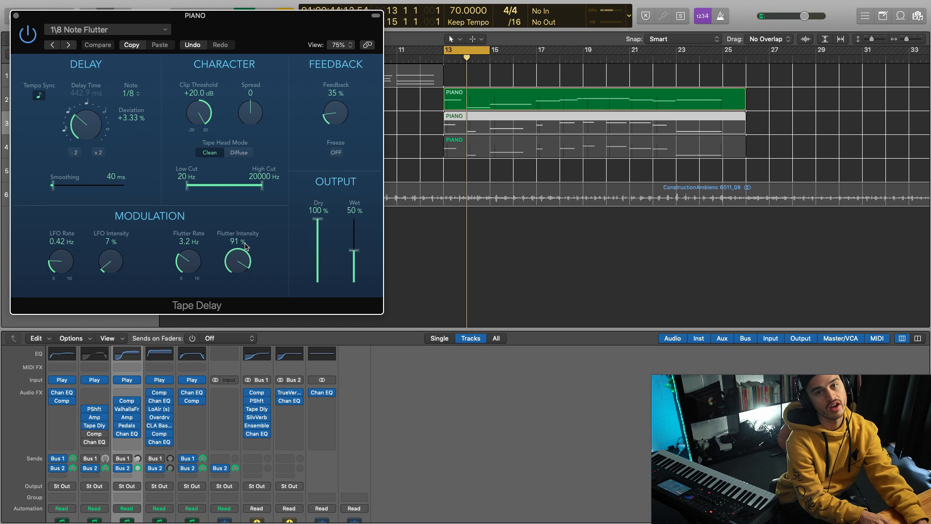
pyautogui.click(16, 15)
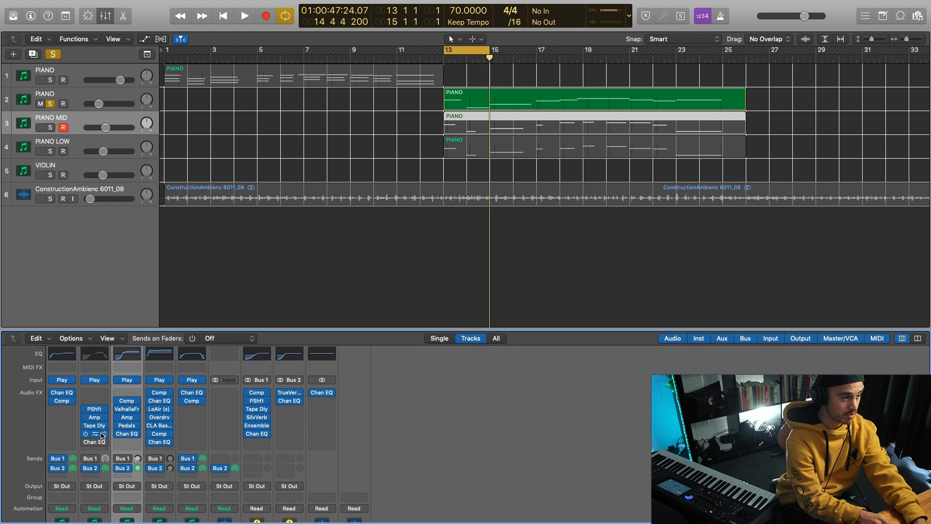
# Step: Enable and open Compressor on the PIANO track 2 channel, move its window clear of the track headers, and inspect it during playback
pyautogui.click(93, 433)
pyautogui.moveTo(190, 29); pyautogui.dragTo(439, 47)
pyautogui.press('space')
pyautogui.press('space')
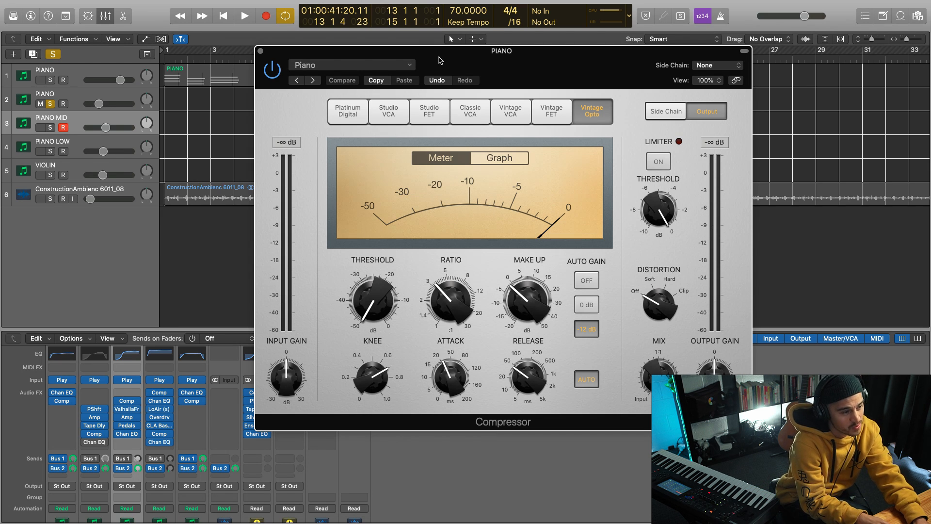
pyautogui.press('space')
pyautogui.moveTo(439, 61); pyautogui.dragTo(488, 70)
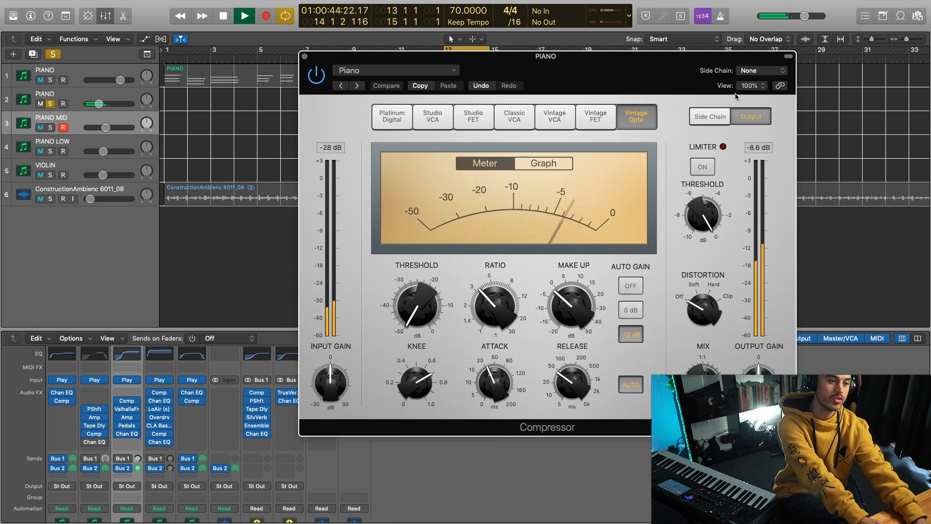
pyautogui.press('space')
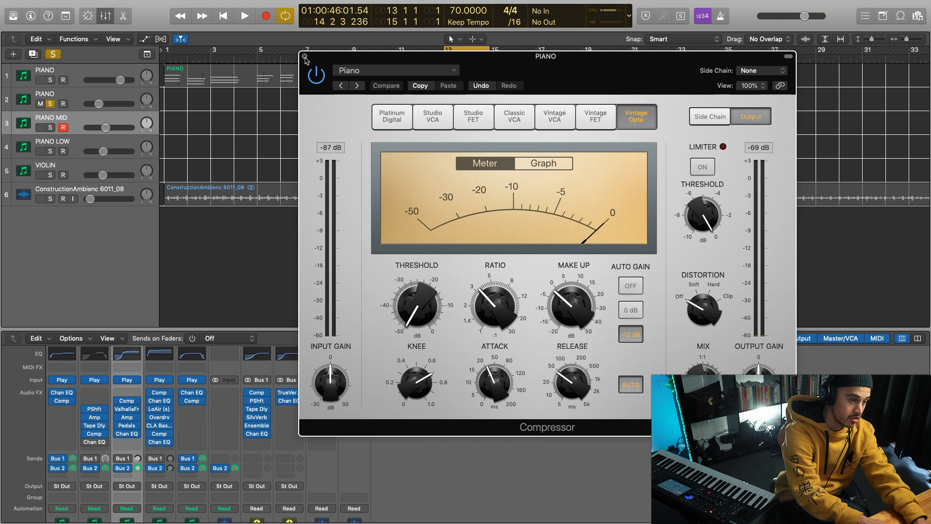
# Step: Close Compressor and audition Channel EQ on the PIANO track 2 channel during playback, toggling its bypass with its window clear of the track headers
pyautogui.press('space')
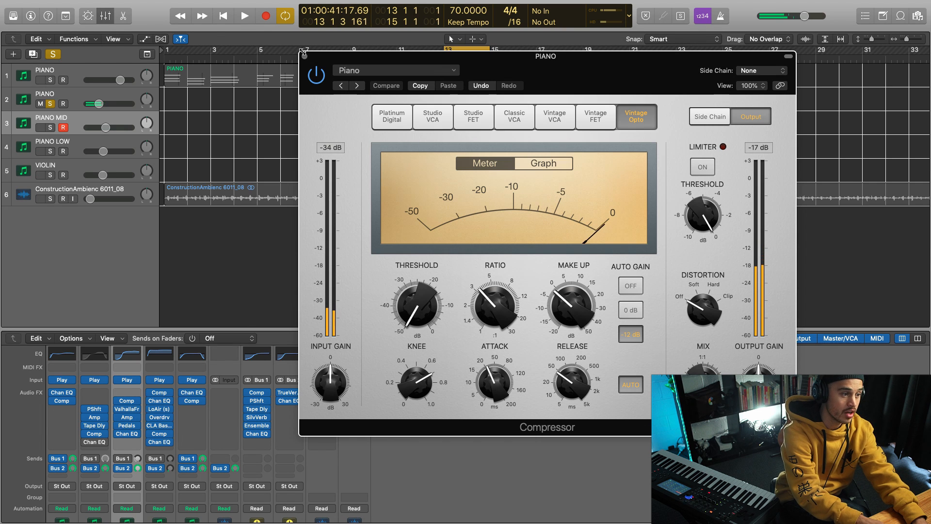
pyautogui.click(304, 55)
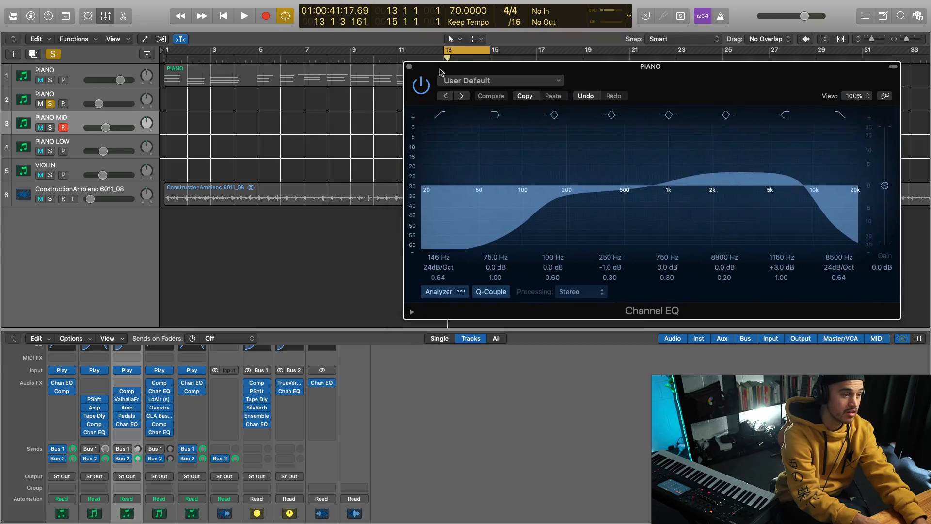
pyautogui.moveTo(440, 69); pyautogui.dragTo(440, 68)
pyautogui.press('space')
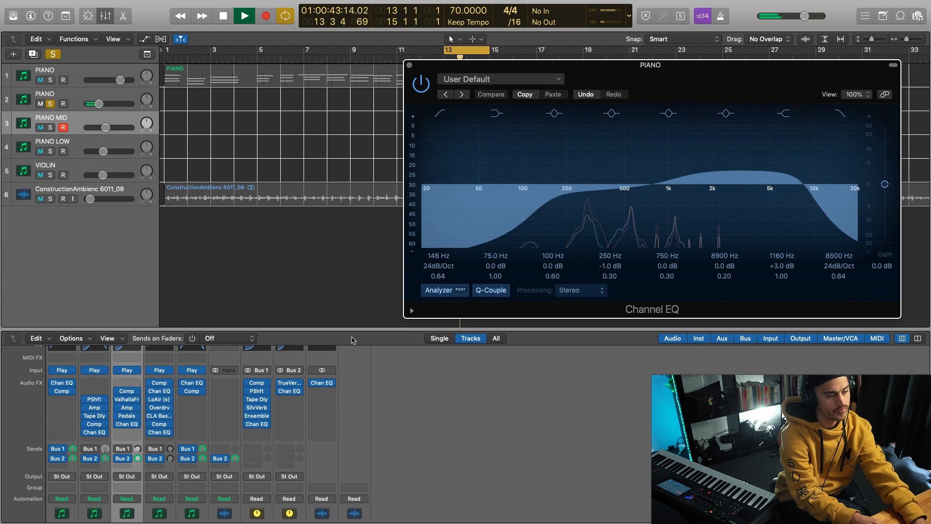
pyautogui.click(87, 432)
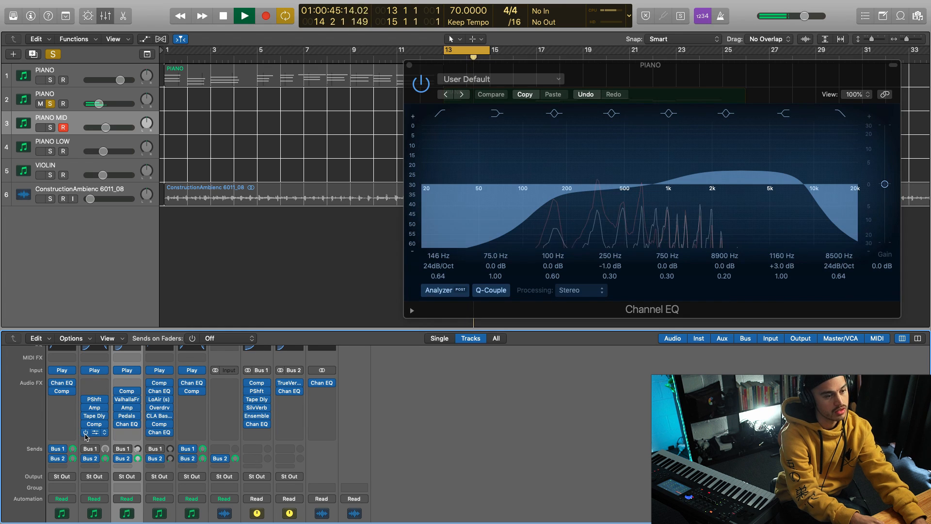
pyautogui.press('space')
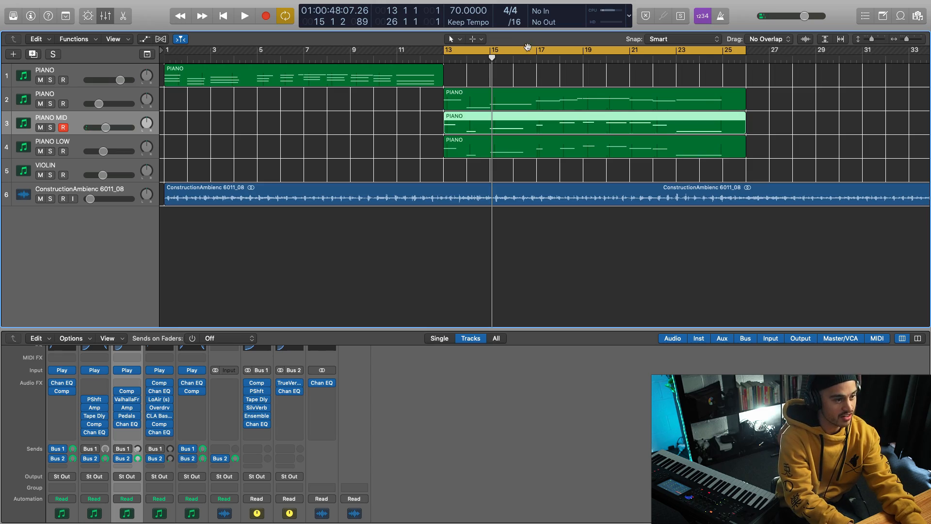
# Step: Turn off the cycle range spanning bars 13 to 26 and move the playhead to about bar 11
pyautogui.click(527, 47)
pyautogui.click(397, 55)
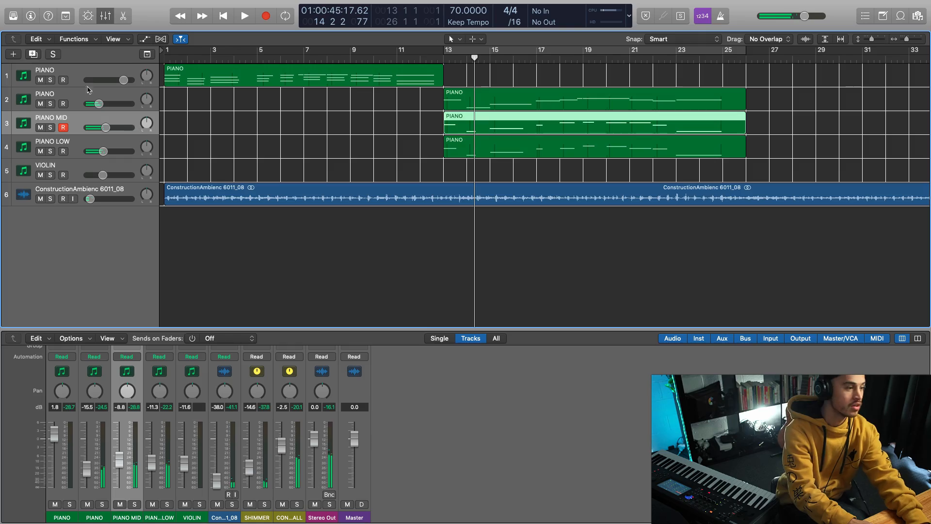
# Step: Group the PIANO track 2, PIANO MID and PIANO LOW tracks into a Summing Stack and name the stack BONG
pyautogui.click(106, 95)
pyautogui.keyDown('shift'); pyautogui.click(120, 147); pyautogui.keyUp('shift')
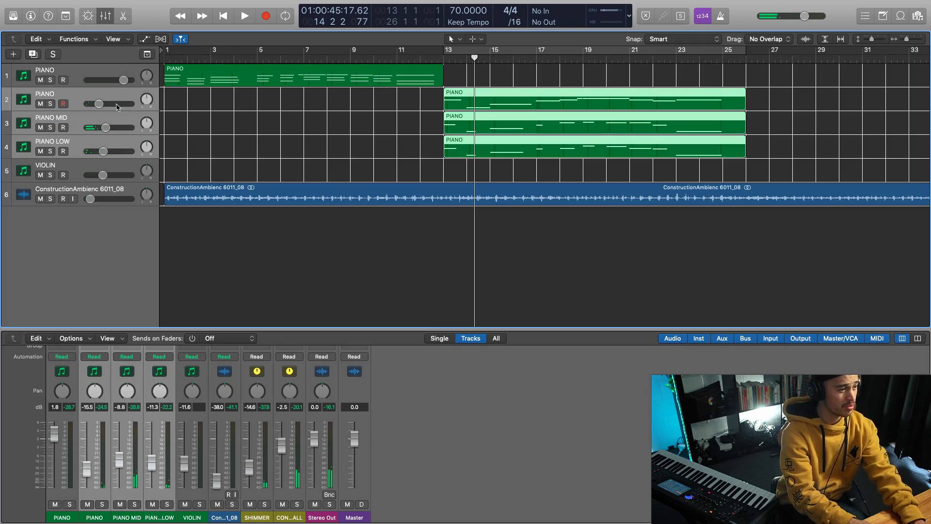
pyautogui.rightClick(122, 98)
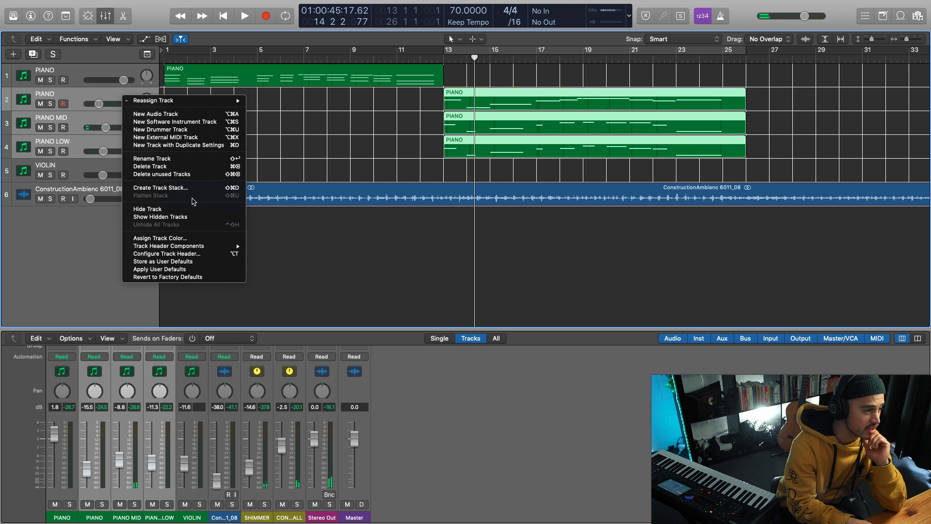
pyautogui.click(190, 188)
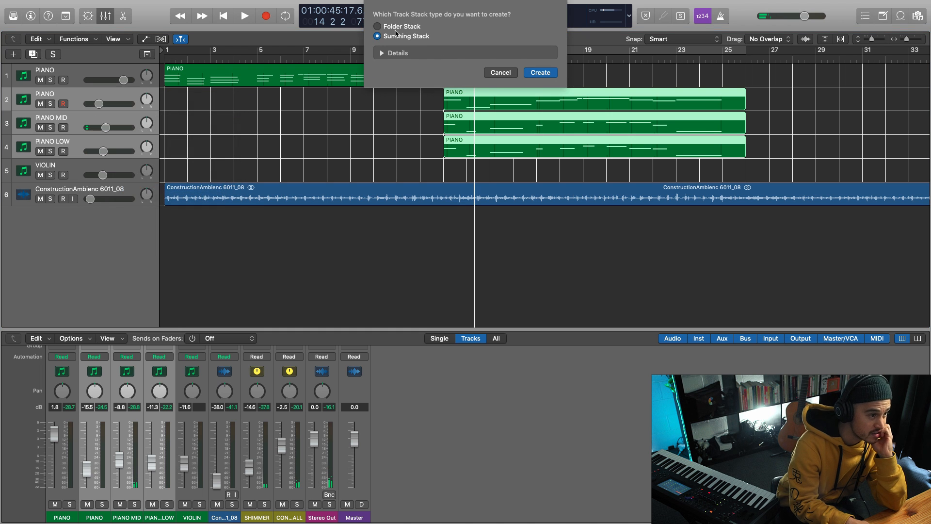
pyautogui.click(540, 72)
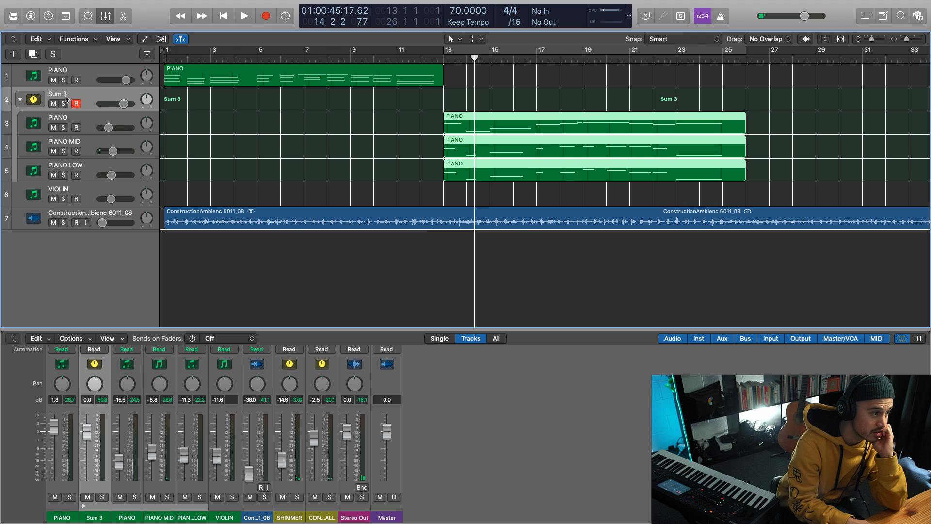
pyautogui.doubleClick(57, 93)
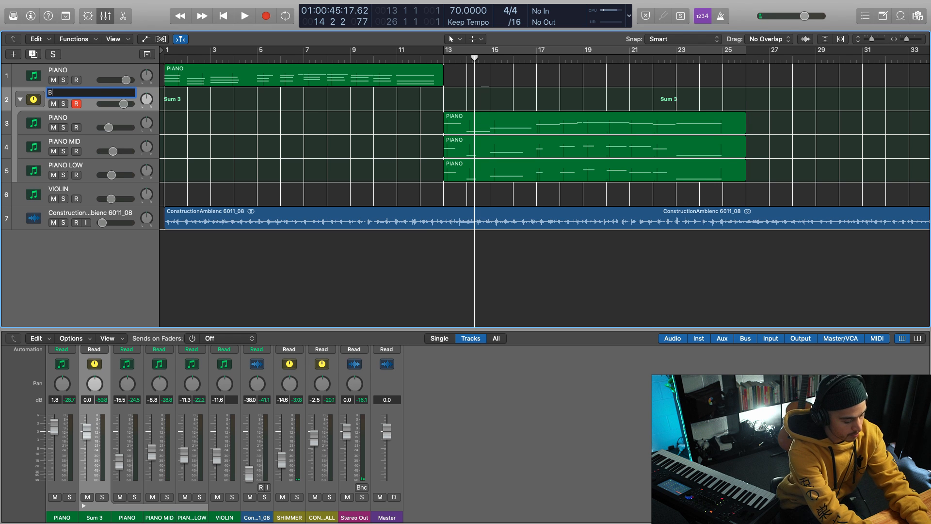
pyautogui.press('Return')
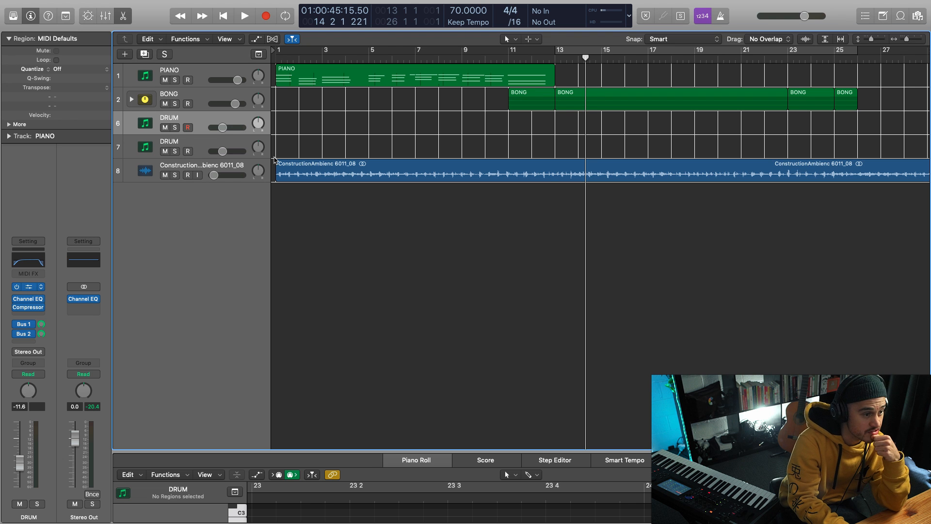
# Step: Browse the Play instrument on DRUM track 6 and choose Godzilla Hits from EW Stormdrum 2's Sound Design Percussion folder
pyautogui.press('v')
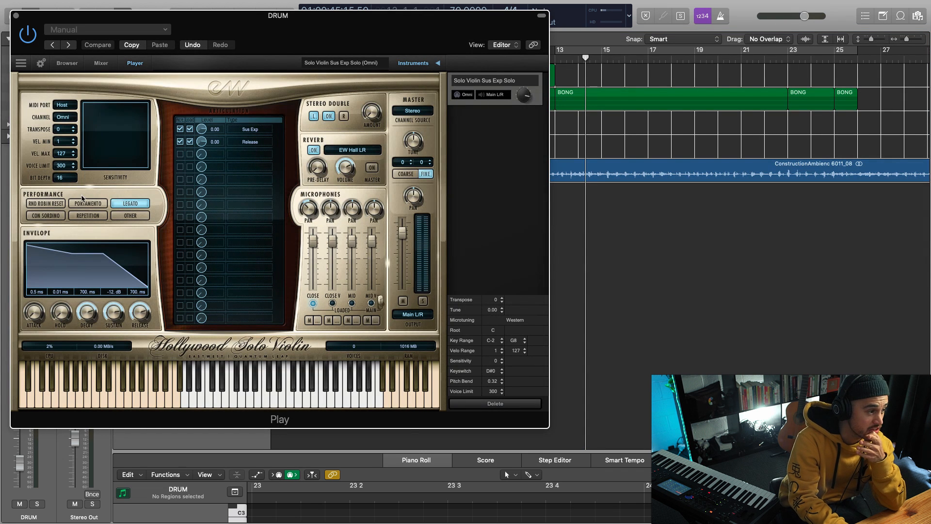
pyautogui.click(65, 63)
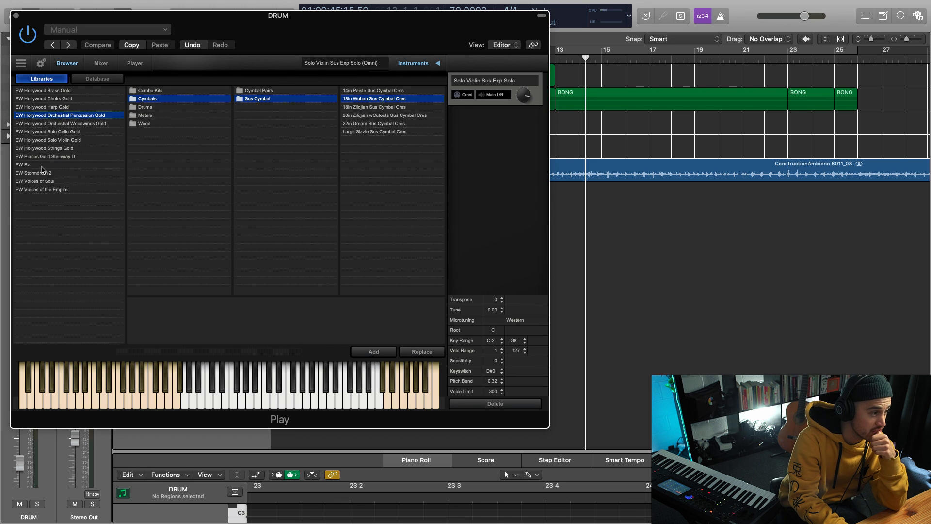
pyautogui.click(42, 173)
pyautogui.click(165, 123)
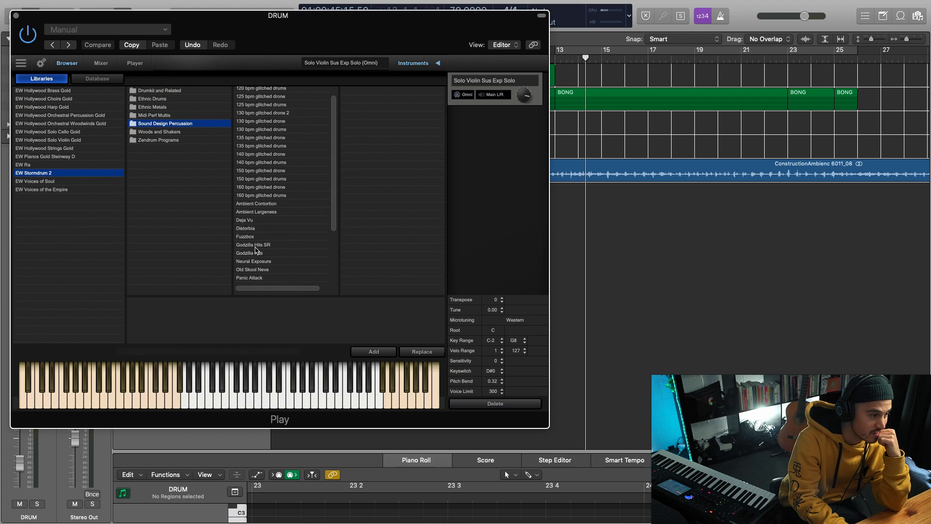
pyautogui.click(254, 253)
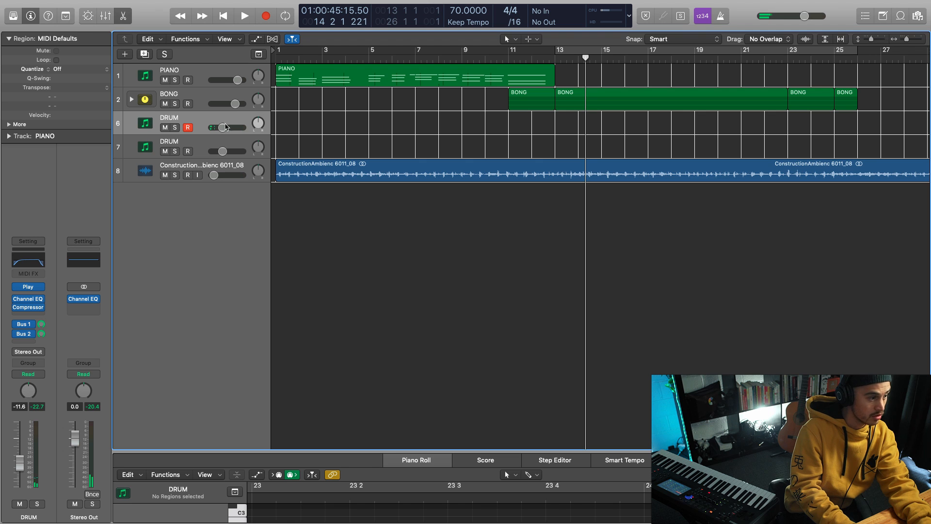
# Step: Lower the volume of DRUM track 6 to -22.5 dB
pyautogui.click(226, 127)
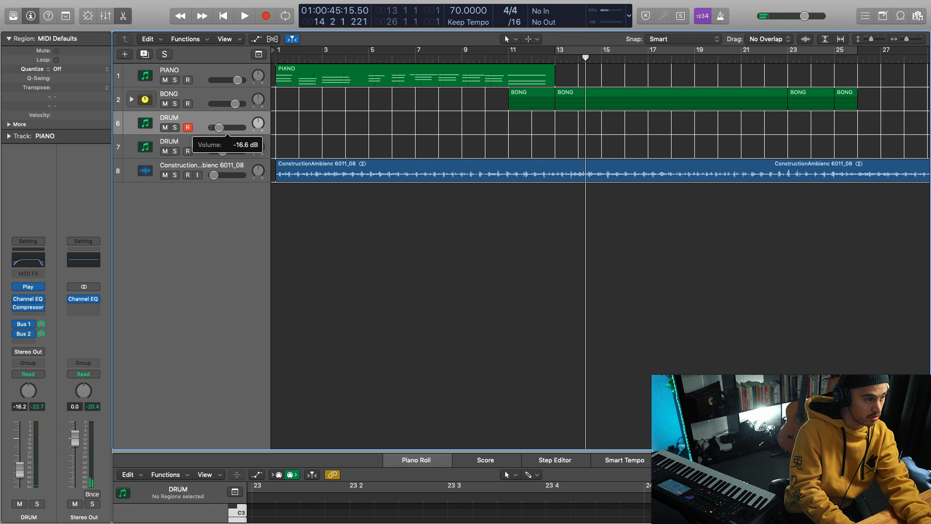
pyautogui.moveTo(218, 128); pyautogui.dragTo(217, 128)
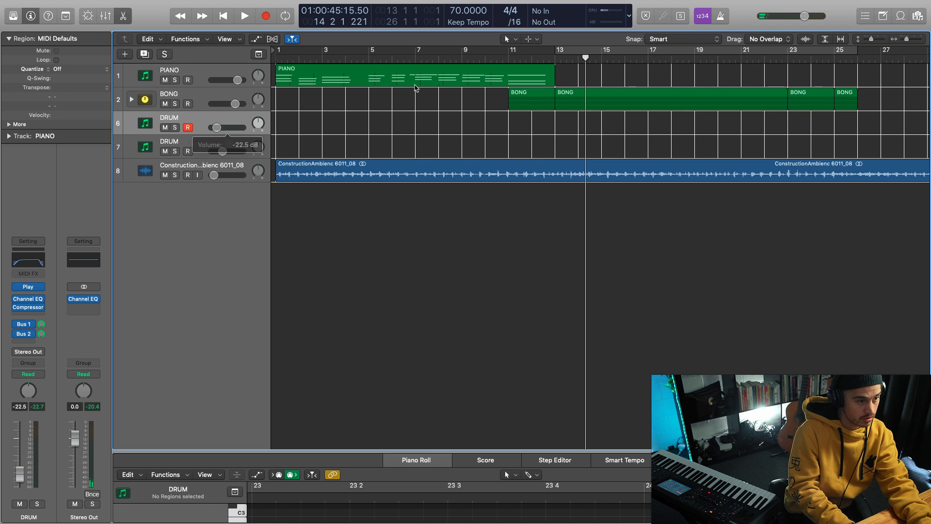
# Step: Record two C2 drum hits on DRUM track 6 starting at bar 13
pyautogui.click(563, 56)
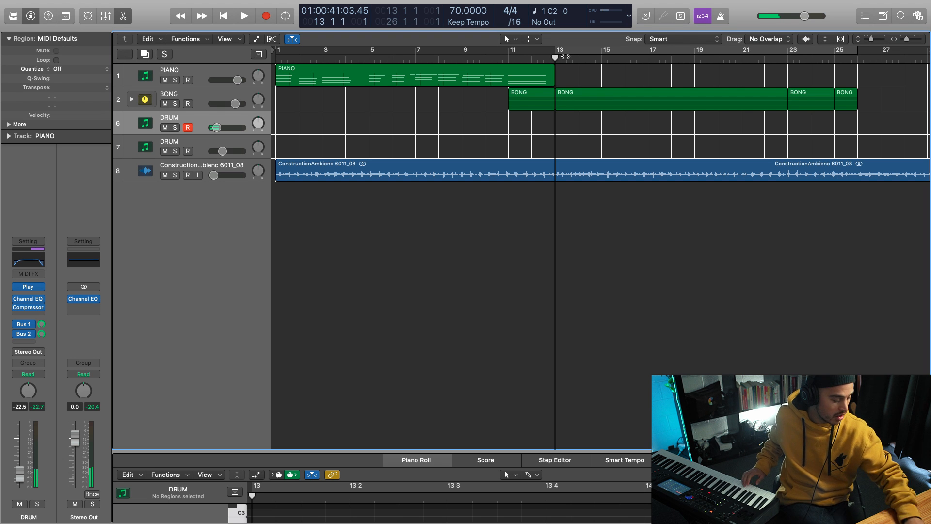
pyautogui.press('r')
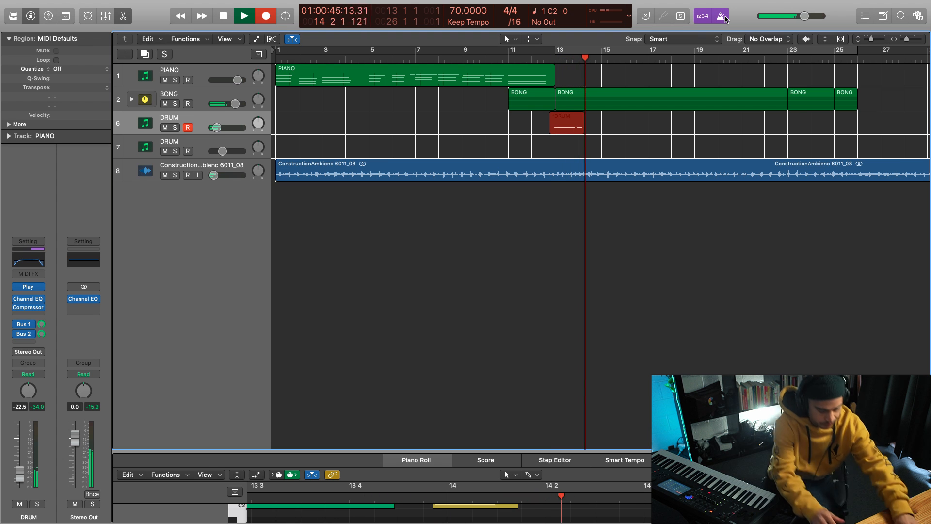
pyautogui.press('space')
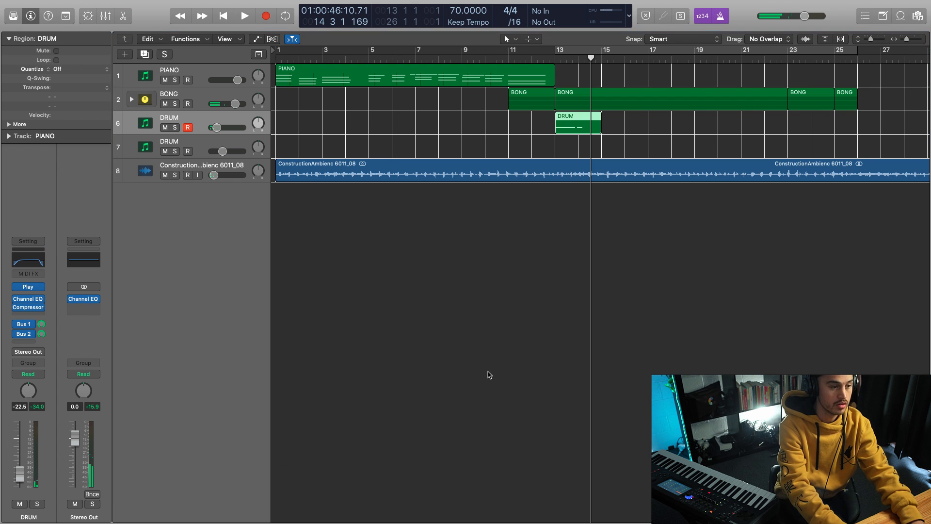
# Step: Open the recorded DRUM region in an enlarged Piano Roll and raise both notes' velocities together, bringing the first to 96
pyautogui.doubleClick(579, 134)
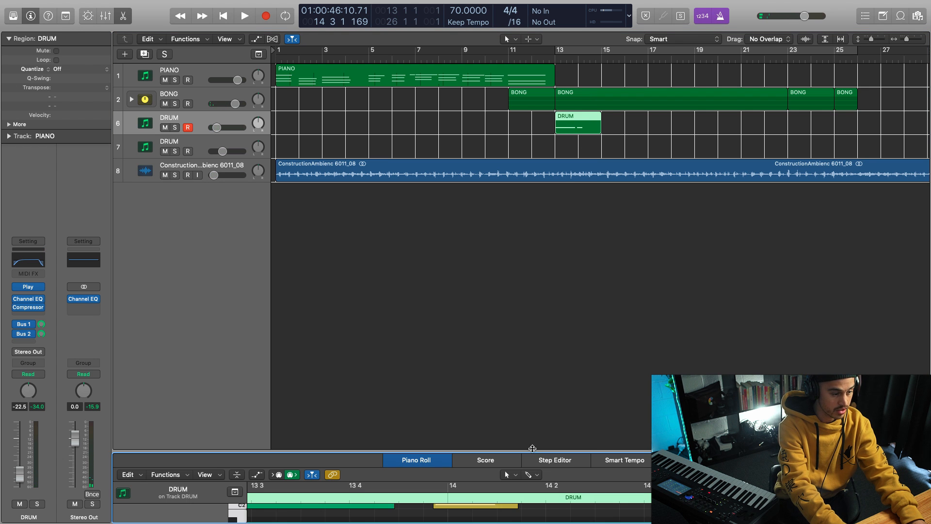
pyautogui.moveTo(532, 448); pyautogui.dragTo(532, 224)
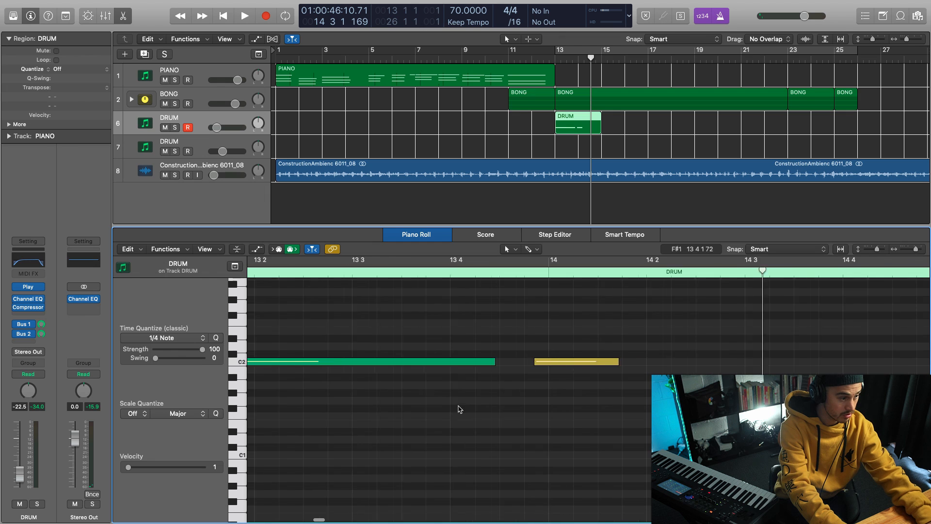
pyautogui.press('super+a')
pyautogui.hscroll(-3, 446, 409)
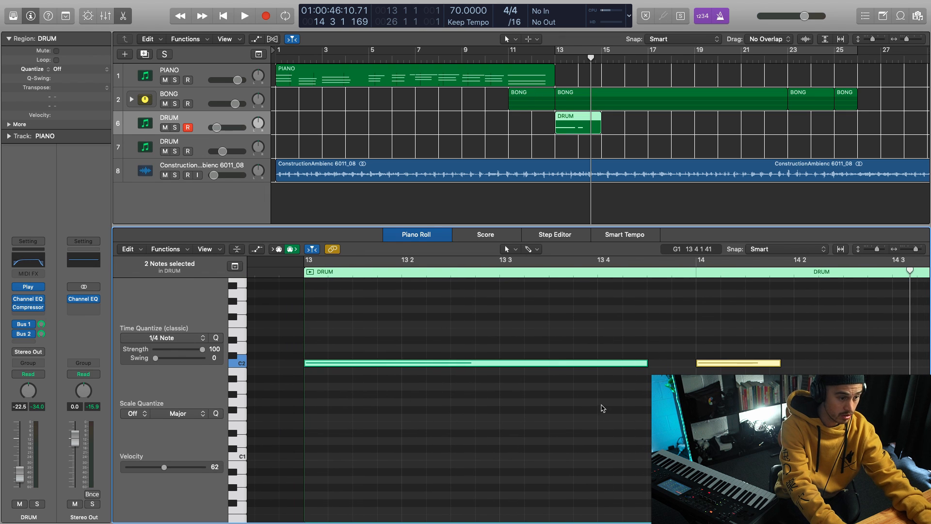
pyautogui.moveTo(162, 468); pyautogui.dragTo(185, 469)
pyautogui.click(609, 437)
# Step: Raise the first drum note's velocity to 127 using the region's Note Velocity automation
pyautogui.press('a')
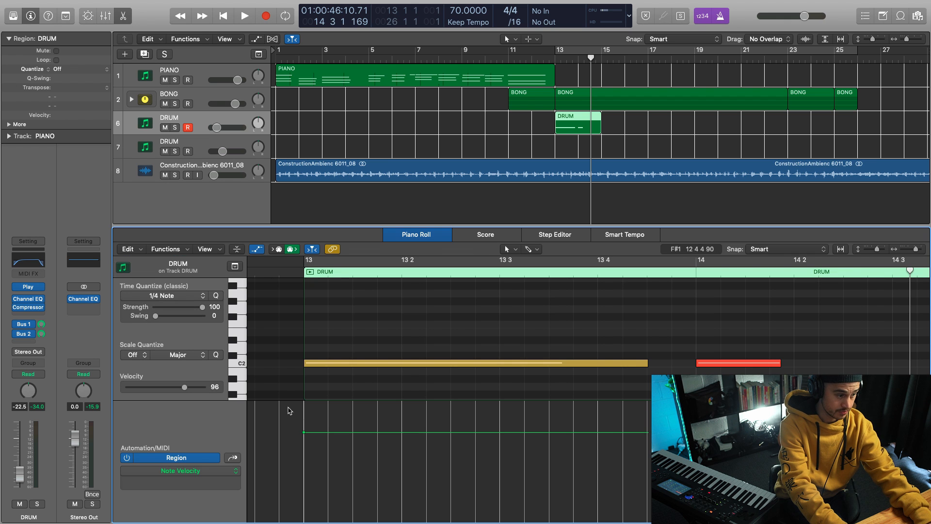
pyautogui.moveTo(308, 432); pyautogui.dragTo(308, 402)
pyautogui.press('a')
# Step: Loop the DRUM region on track 6 from bar 15 to bar 26, matching the end of the BONG regions
pyautogui.click(581, 130)
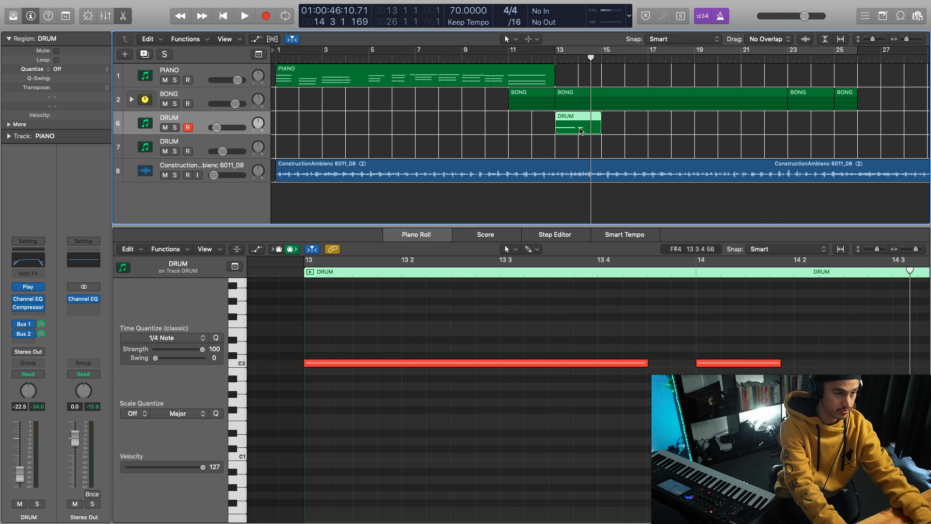
pyautogui.moveTo(600, 115); pyautogui.dragTo(854, 116)
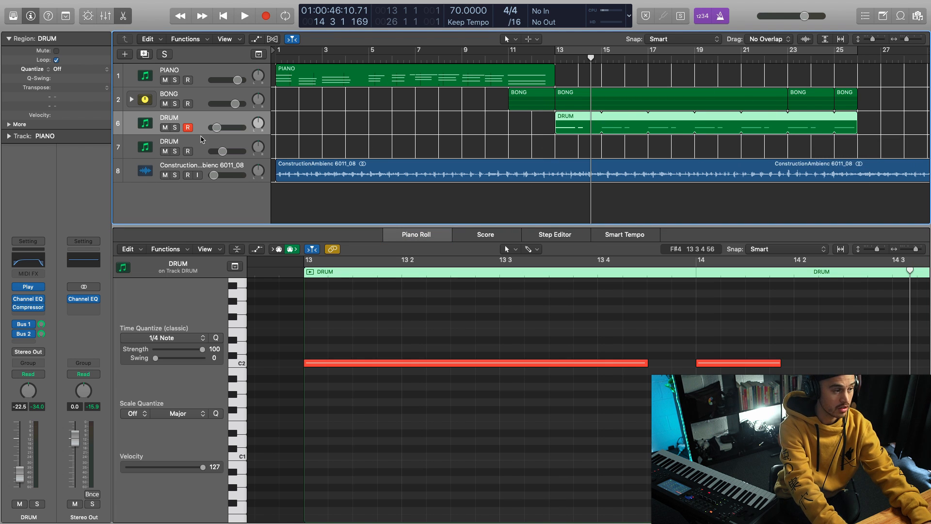
# Step: Create an empty MIDI region at bar 13 on DRUM track 7 and add a C3 note at its start
pyautogui.click(221, 145)
pyautogui.rightClick(560, 147)
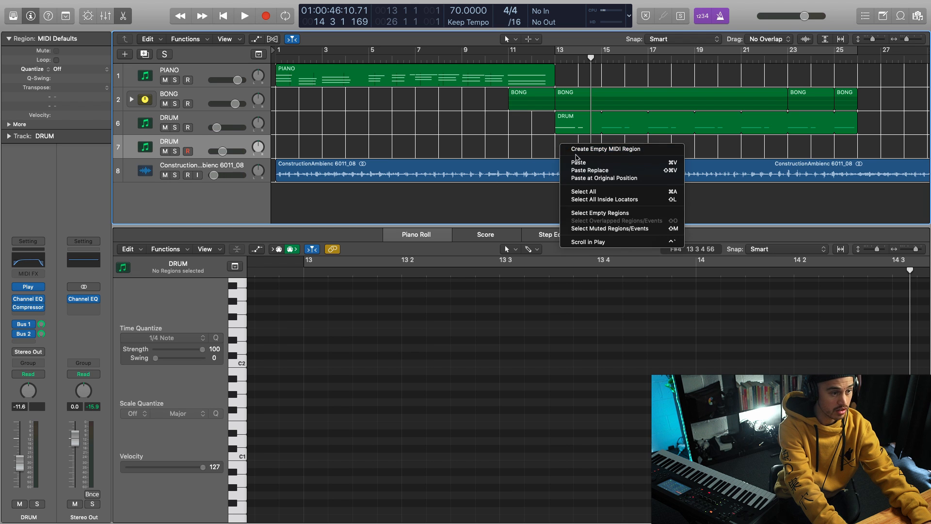
pyautogui.click(572, 148)
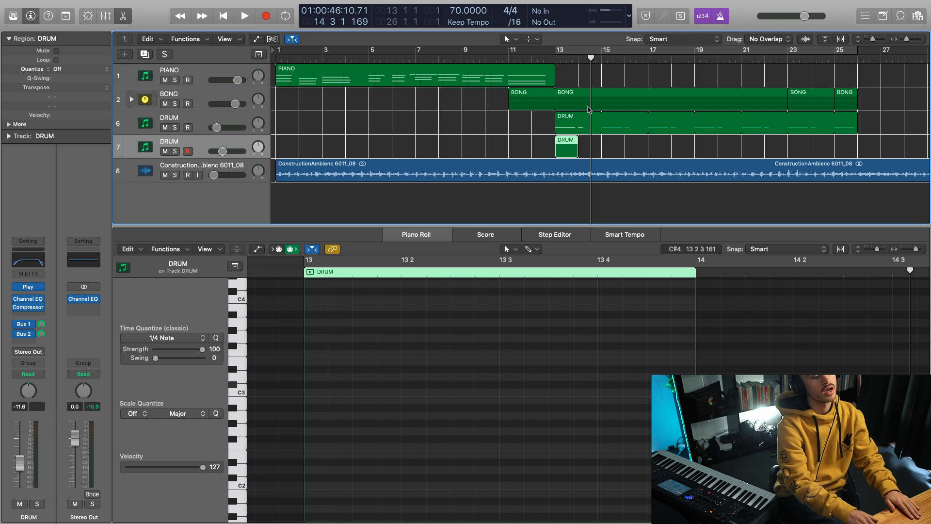
pyautogui.click(318, 394)
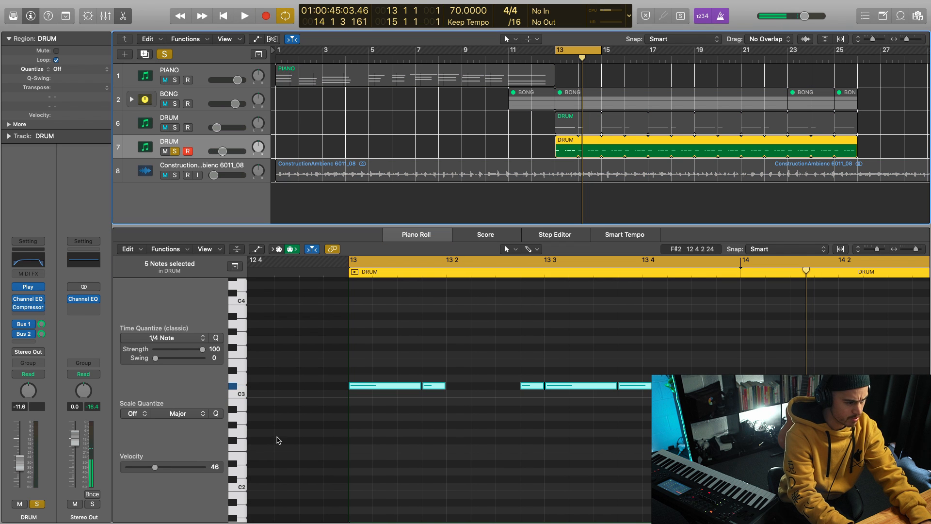
# Step: Move the five notes of the DRUM track 7 pattern down below C2 and set their velocity to 28
pyautogui.scroll(-3, 279, 440)
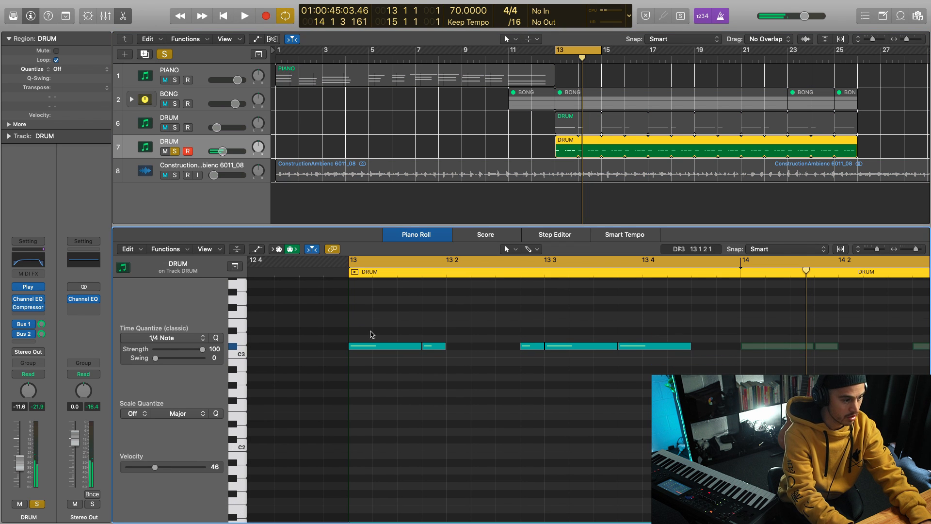
pyautogui.moveTo(365, 323); pyautogui.dragTo(643, 371)
pyautogui.moveTo(407, 352); pyautogui.dragTo(406, 498)
pyautogui.press('space')
pyautogui.moveTo(155, 467); pyautogui.dragTo(145, 467)
pyautogui.press('space')
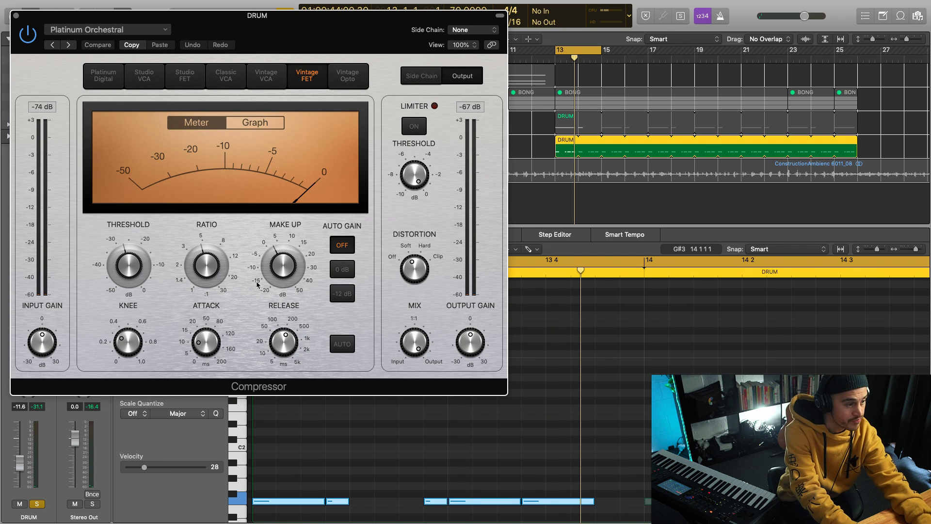
# Step: Lower the threshold of the DRUM track 7 Compressor to -32.0 dB during playback and close its window
pyautogui.press('space')
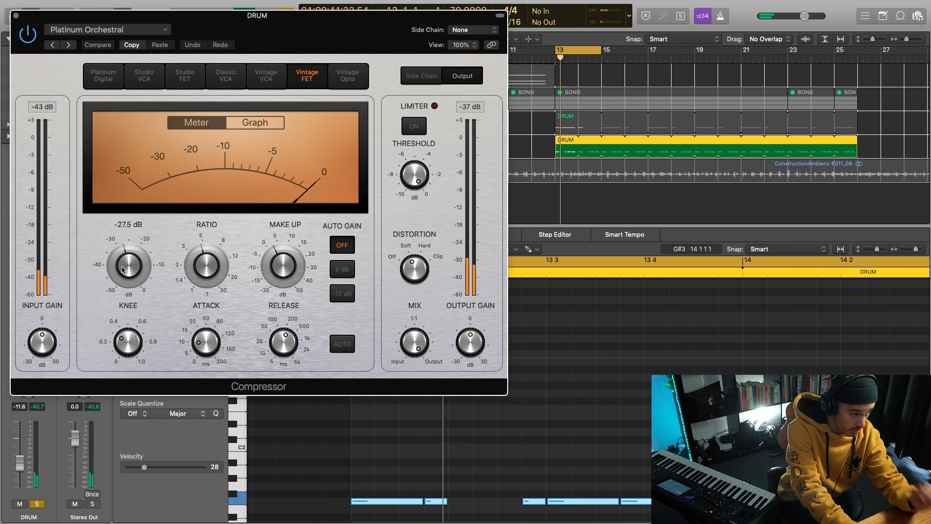
pyautogui.moveTo(134, 250); pyautogui.dragTo(130, 286)
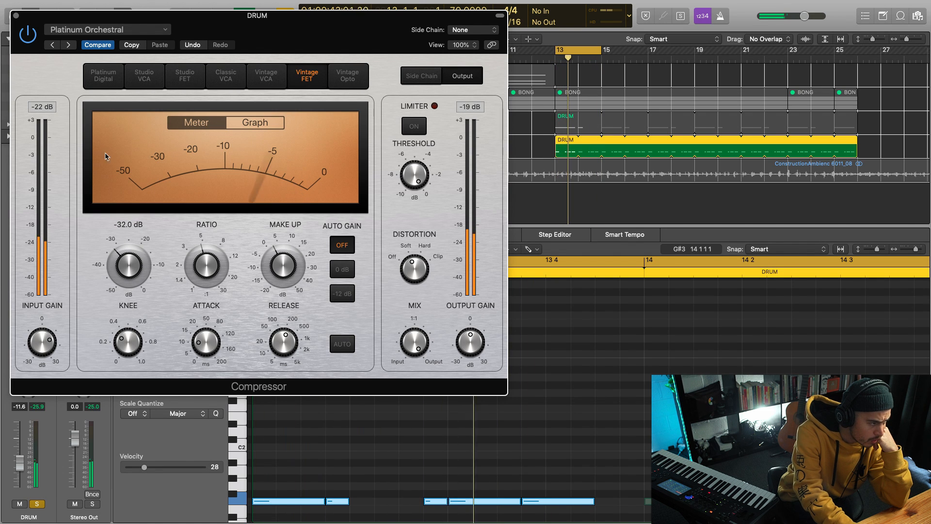
pyautogui.click(16, 15)
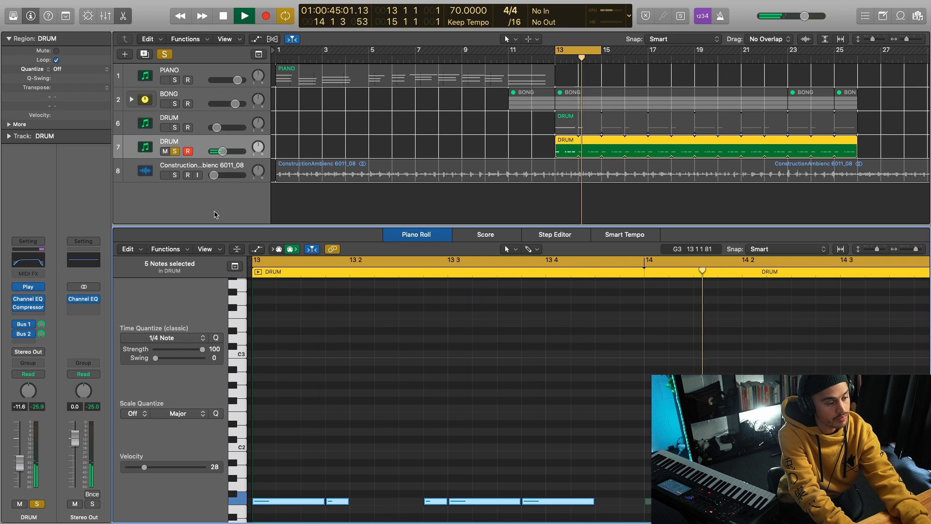
# Step: Unsolo DRUM track 7, audition the full mix, and turn the track's Bus 1 send down to -∞
pyautogui.press('x')
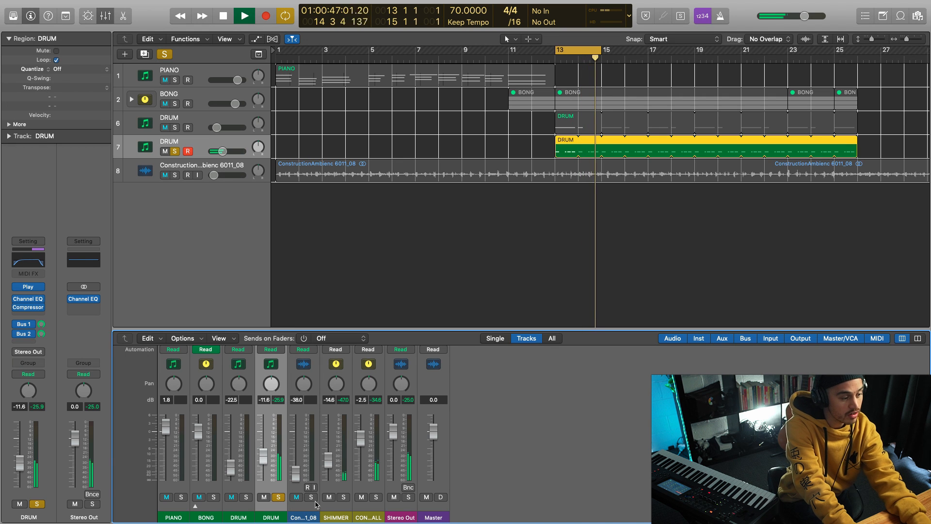
pyautogui.press('space')
pyautogui.click(278, 497)
pyautogui.press('space')
pyautogui.press('space')
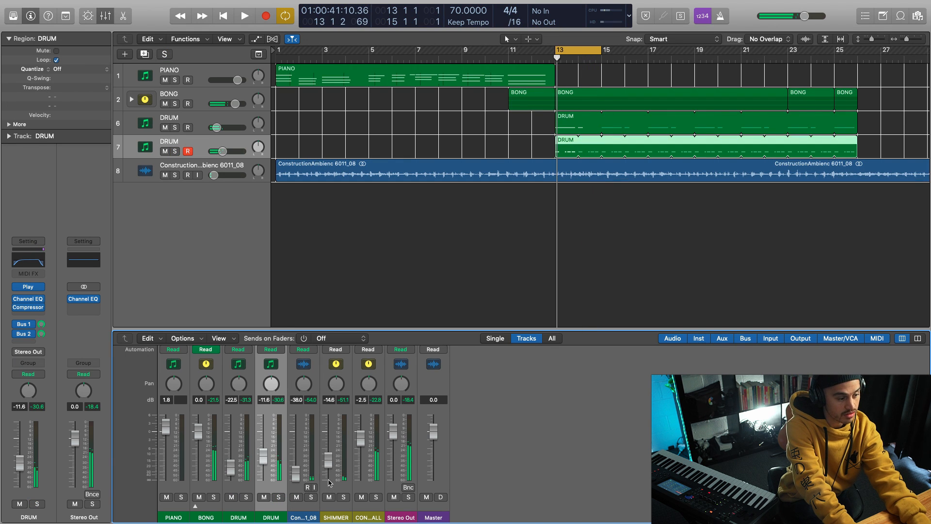
pyautogui.scroll(3, 287, 398)
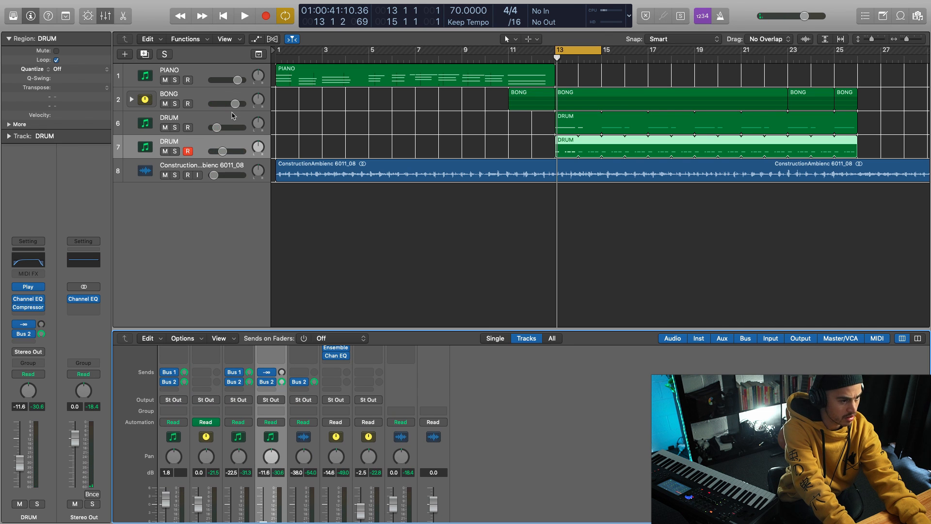
# Step: Solo both DRUM tracks and balance their volumes during playback, setting track 6 to -19.5 dB
pyautogui.click(174, 152)
pyautogui.press('space')
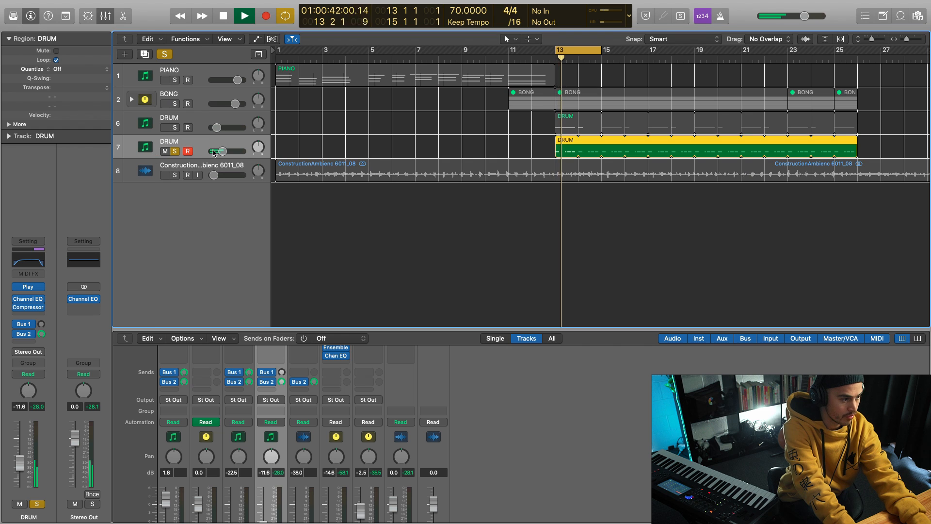
pyautogui.click(175, 128)
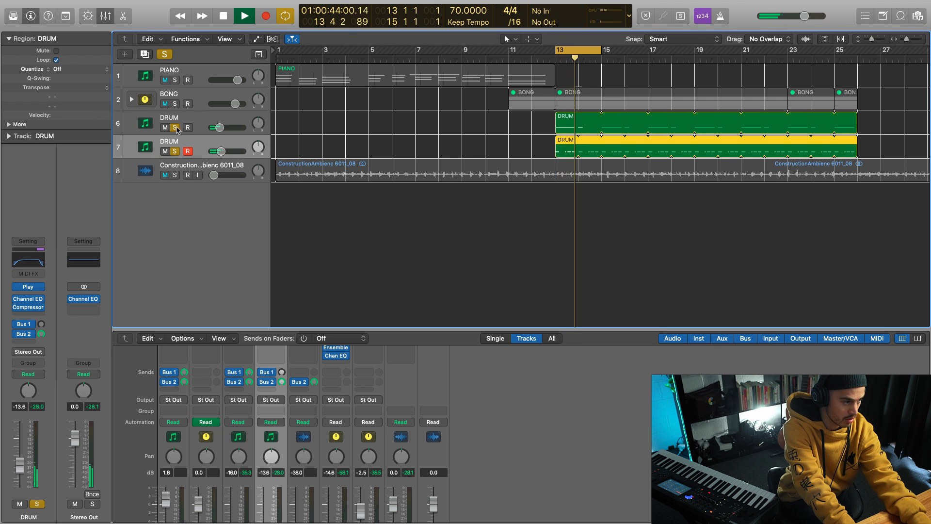
pyautogui.moveTo(221, 129)
pyautogui.mouseDown()
pyautogui.moveTo(222, 151)
pyautogui.moveTo(219, 127)
pyautogui.mouseUp()
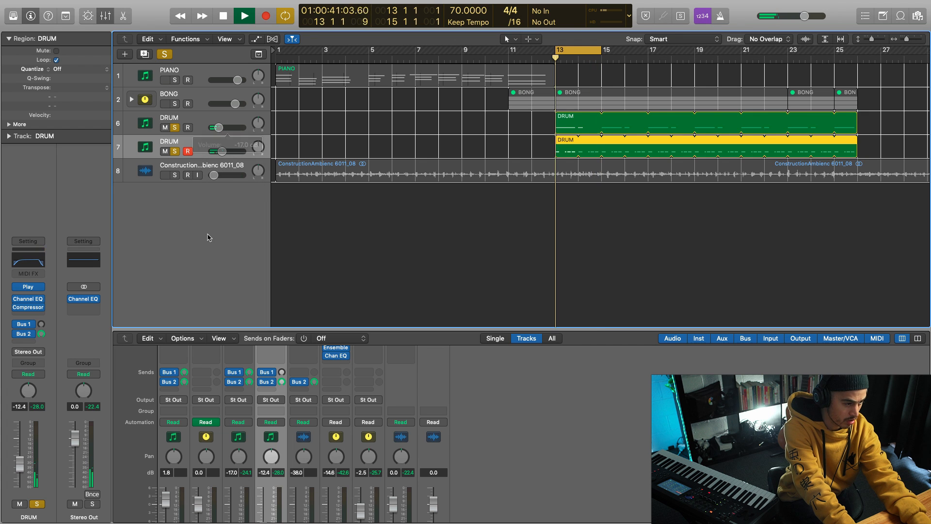
pyautogui.click(217, 148)
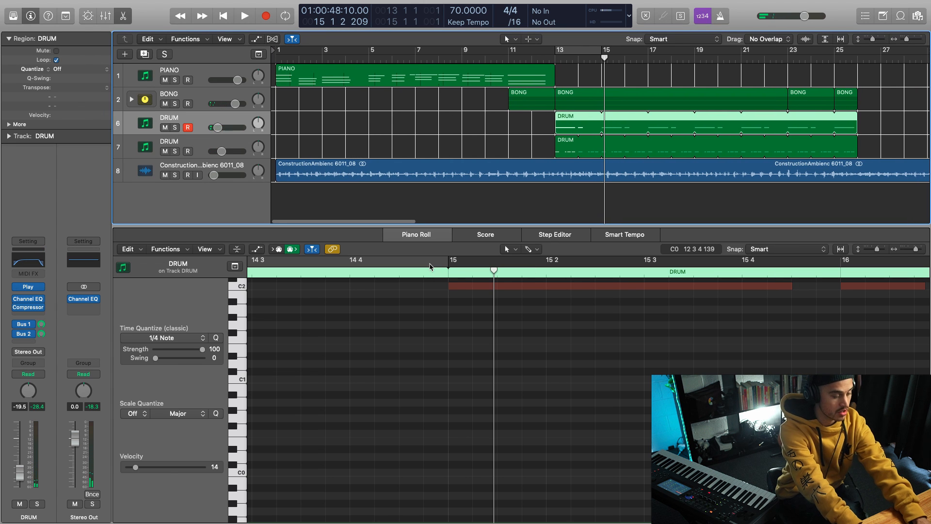
# Step: Solo the ConstructionAmbienc 6011_08 track and play it from bar 1
pyautogui.press('x')
pyautogui.press('x')
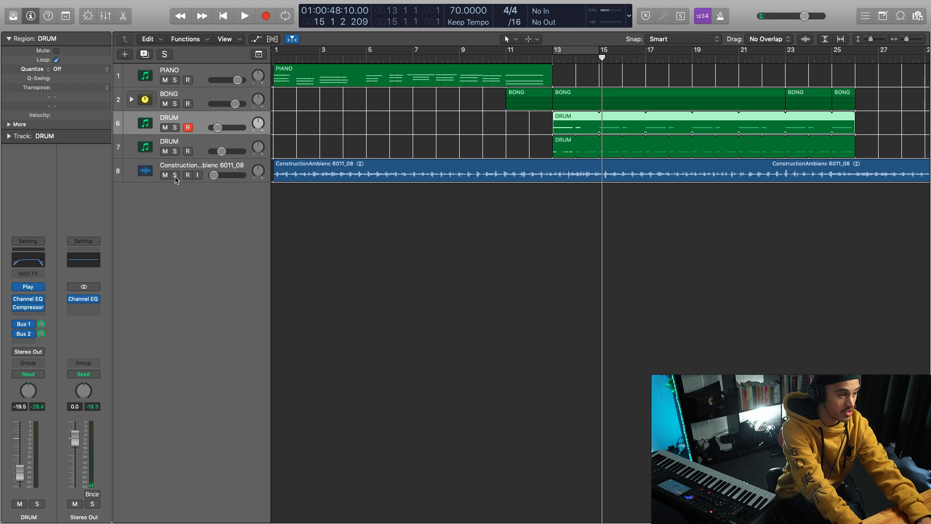
pyautogui.click(175, 175)
pyautogui.moveTo(505, 56); pyautogui.dragTo(50, 96)
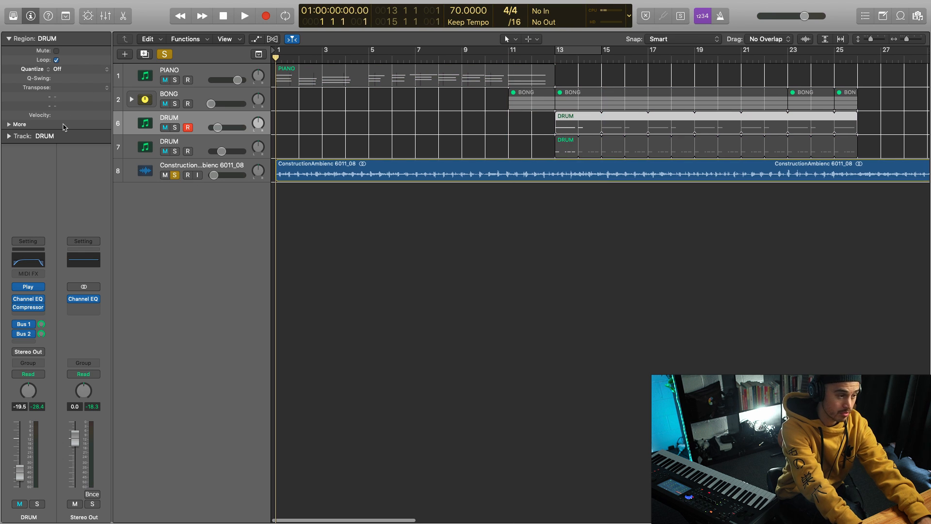
pyautogui.press('space')
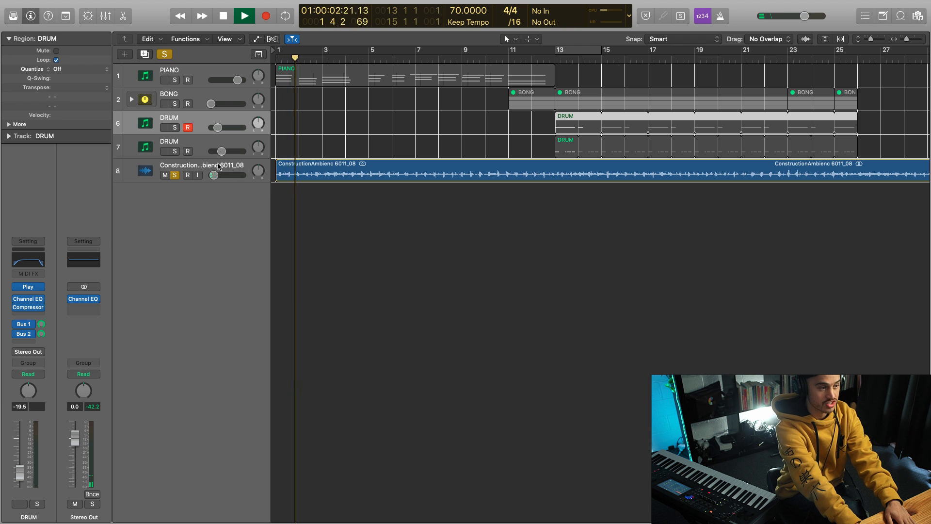
# Step: Add a Channel EQ to the ConstructionAmbienc track with a 24 dB/Oct low cut at about 79 Hz, and close its window
pyautogui.click(219, 165)
pyautogui.click(28, 276)
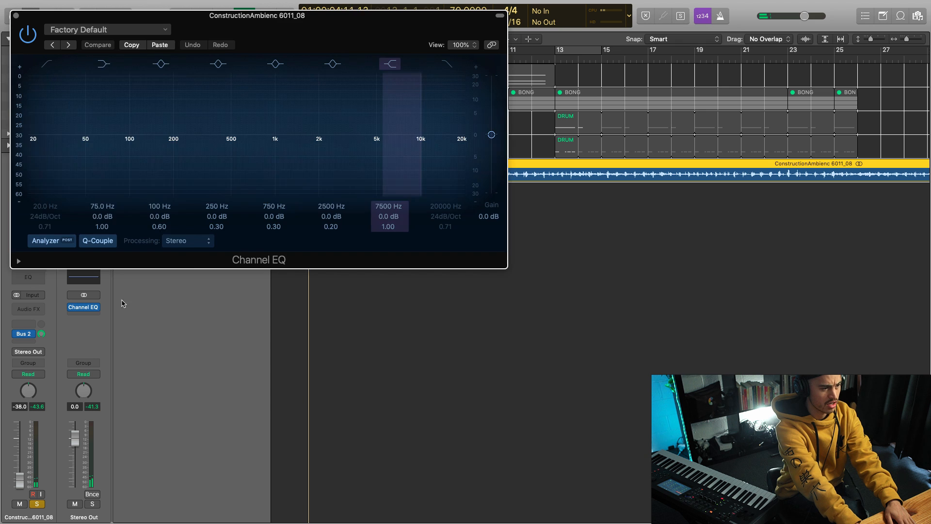
pyautogui.click(32, 153)
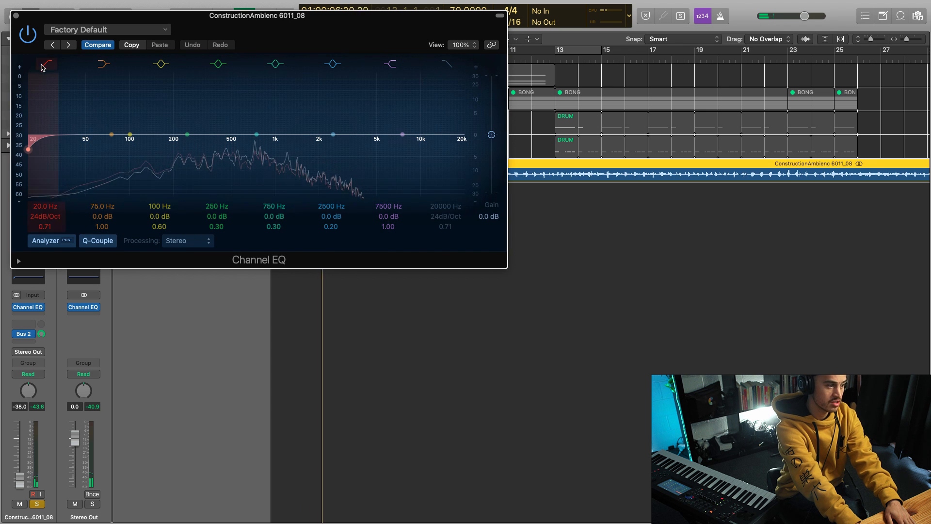
pyautogui.moveTo(32, 153); pyautogui.dragTo(122, 154)
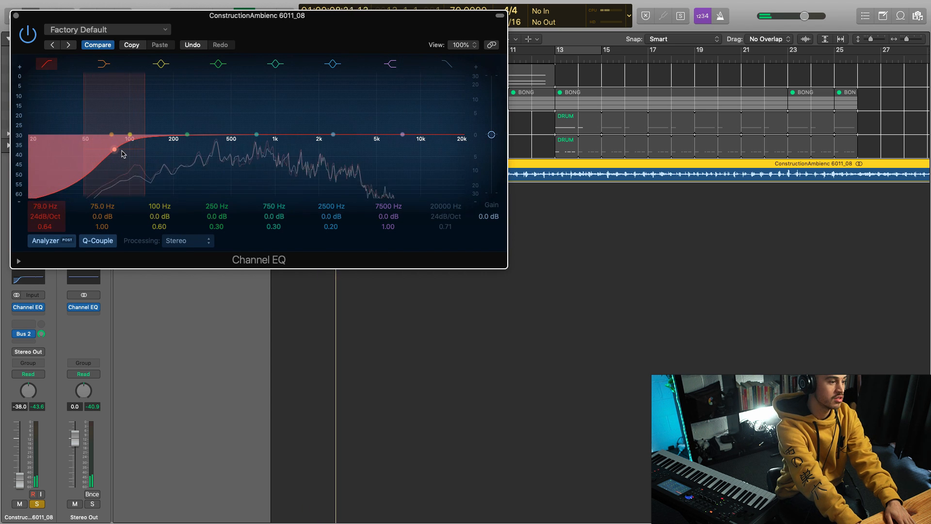
pyautogui.press('super+w')
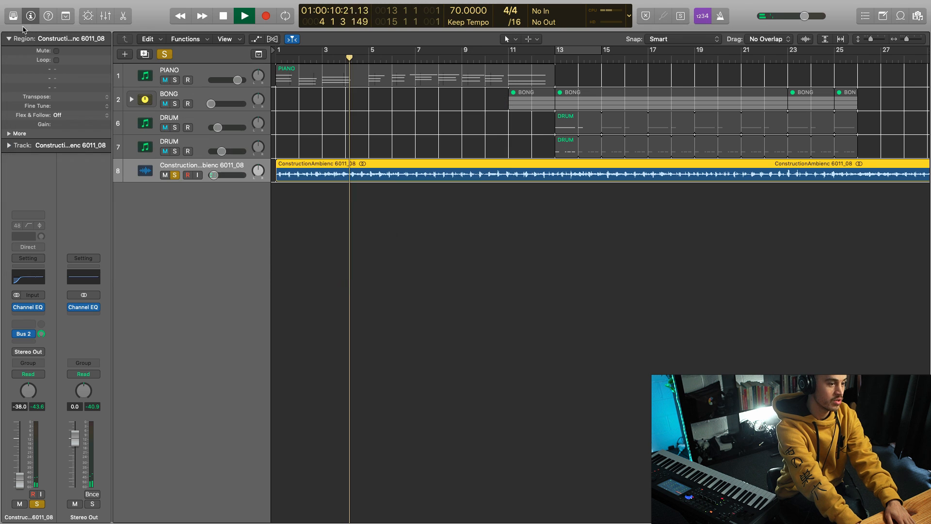
# Step: Unsolo the ConstructionAmbienc track, stop playback and return the playhead to the start of the project
pyautogui.click(174, 175)
pyautogui.press('space')
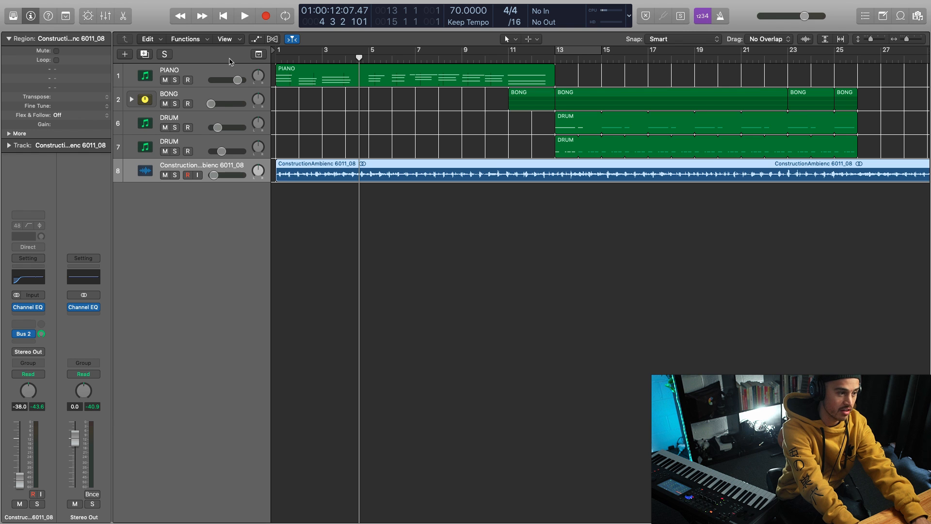
pyautogui.press('Return')
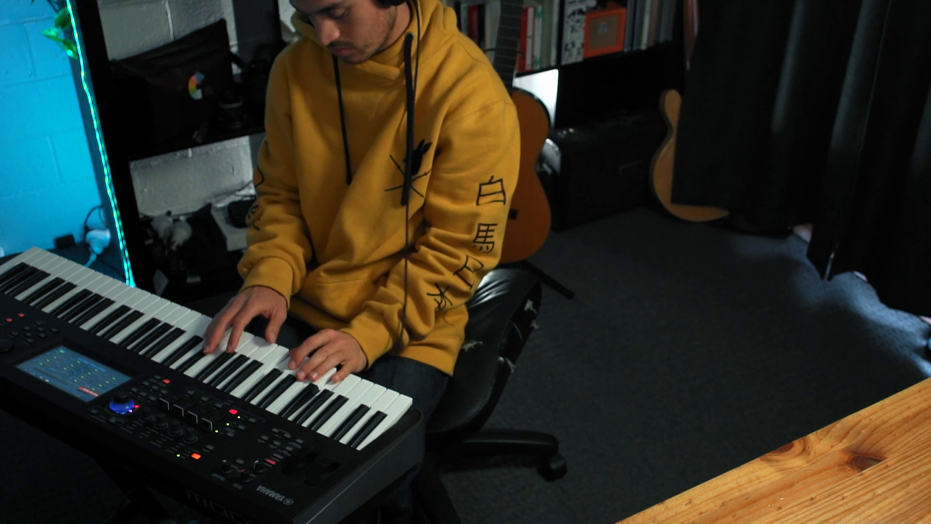